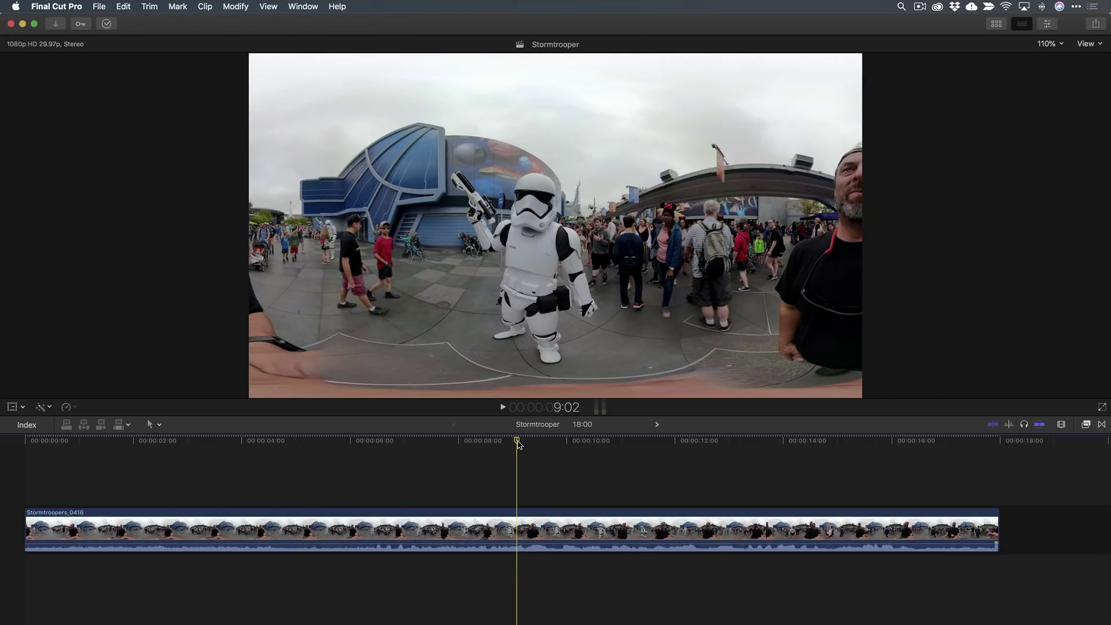
# - Park the playhead about 9 seconds into the Stormtrooper clip and show the Libraries sidebar and Browser
pyautogui.moveTo(517, 443); pyautogui.dragTo(551, 490)
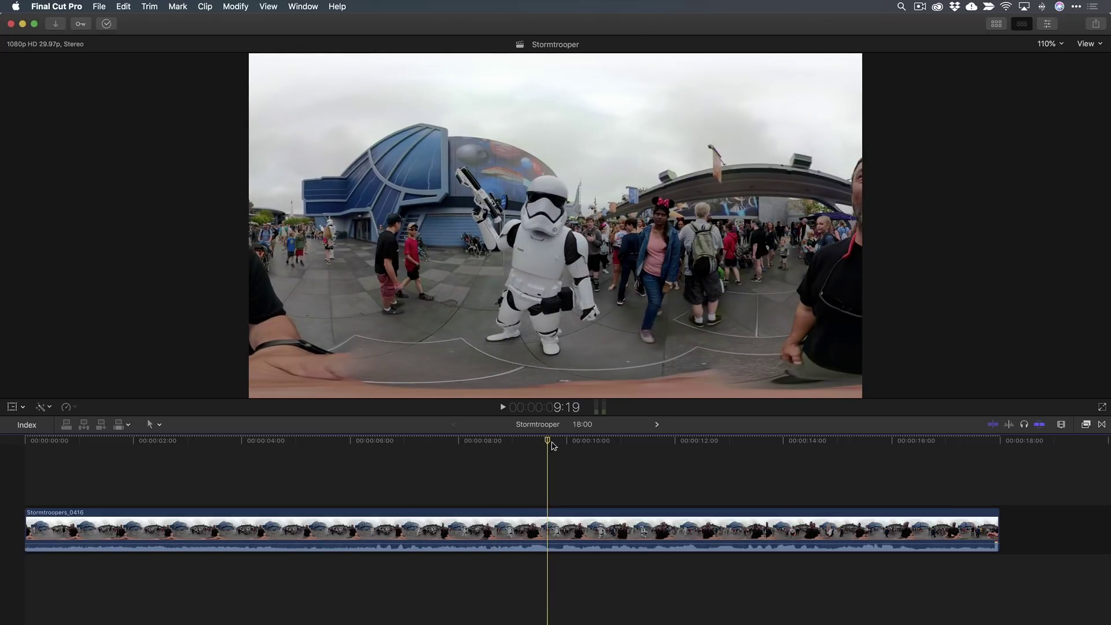
pyautogui.click(552, 442)
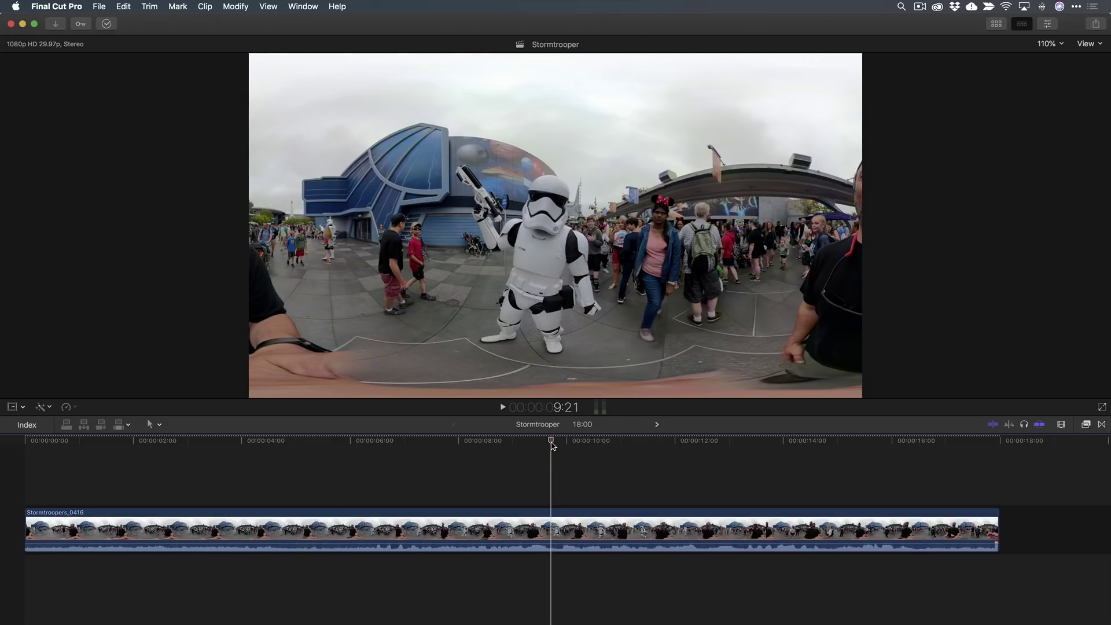
pyautogui.press('ctrl+super+1')
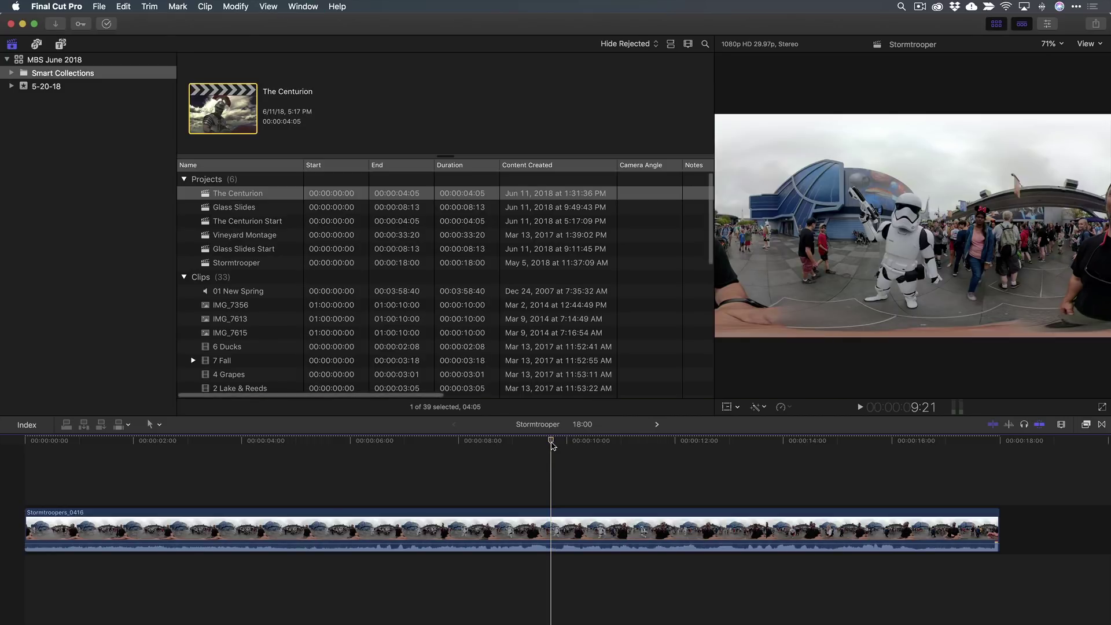
# - Scroll the Browser to the 360° Mode column and leave the sky-cloud clip's 360° Mode at None
pyautogui.scroll(-10, 397, 327)
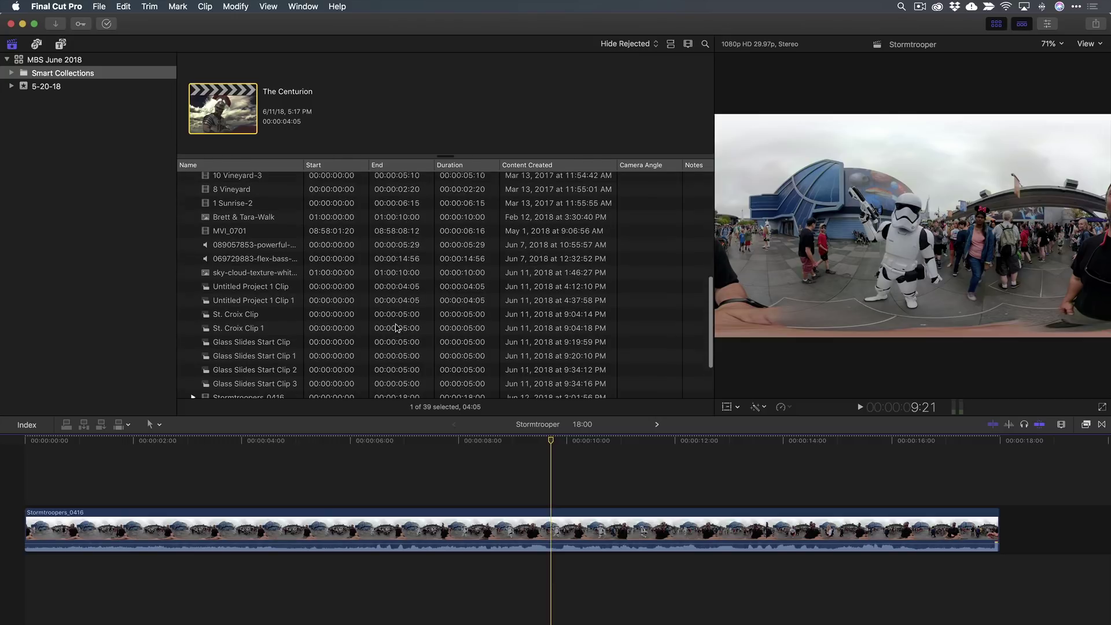
pyautogui.hscroll(10, 615, 243)
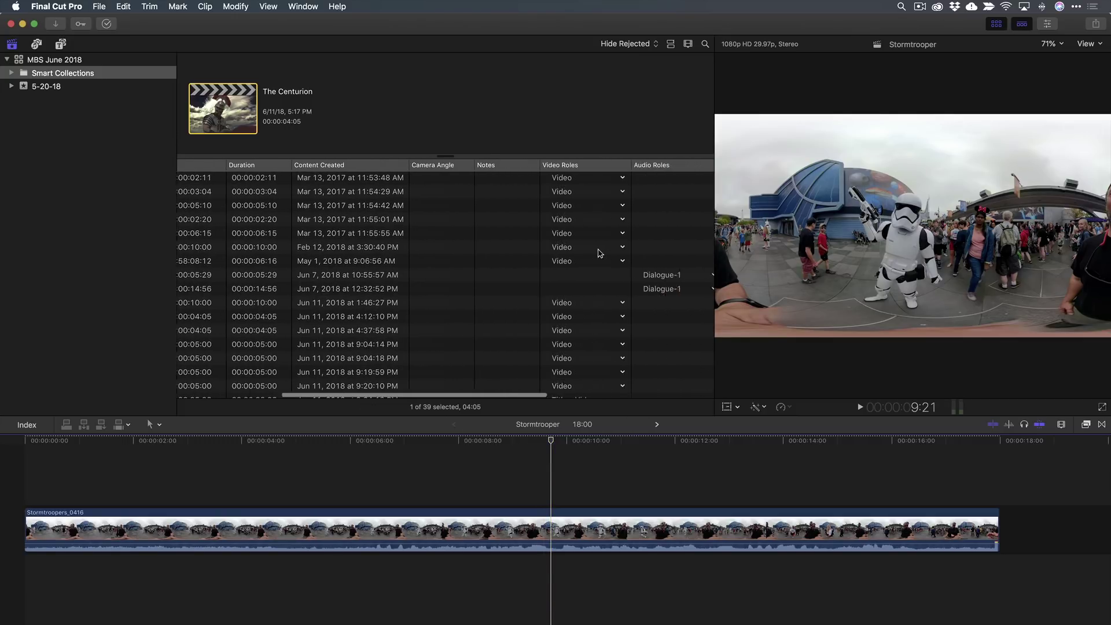
pyautogui.hscroll(4, 599, 253)
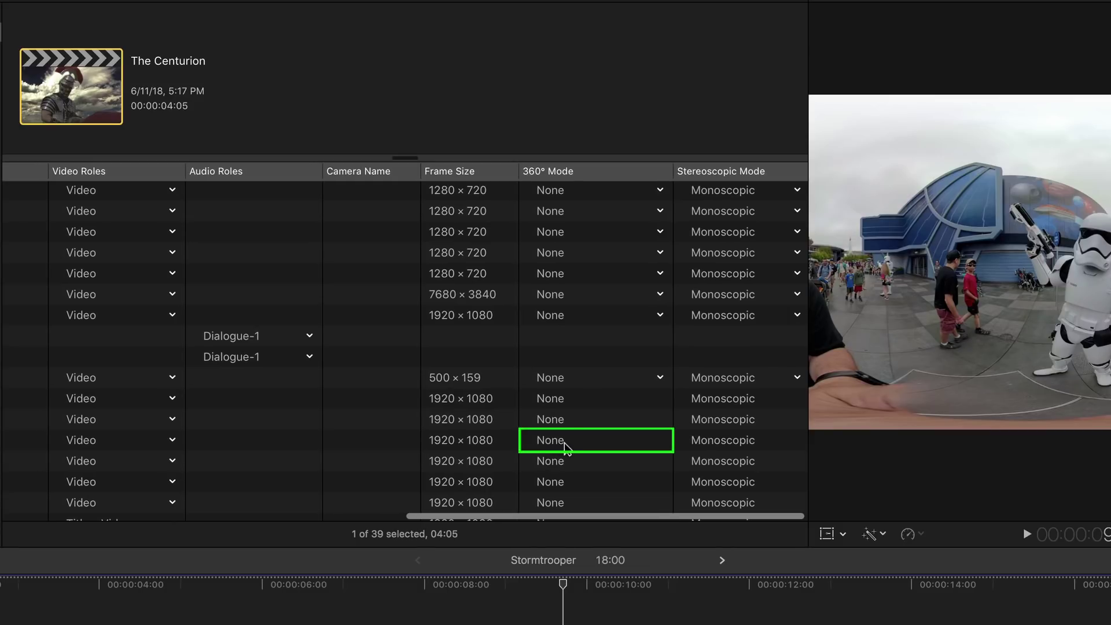
pyautogui.click(660, 377)
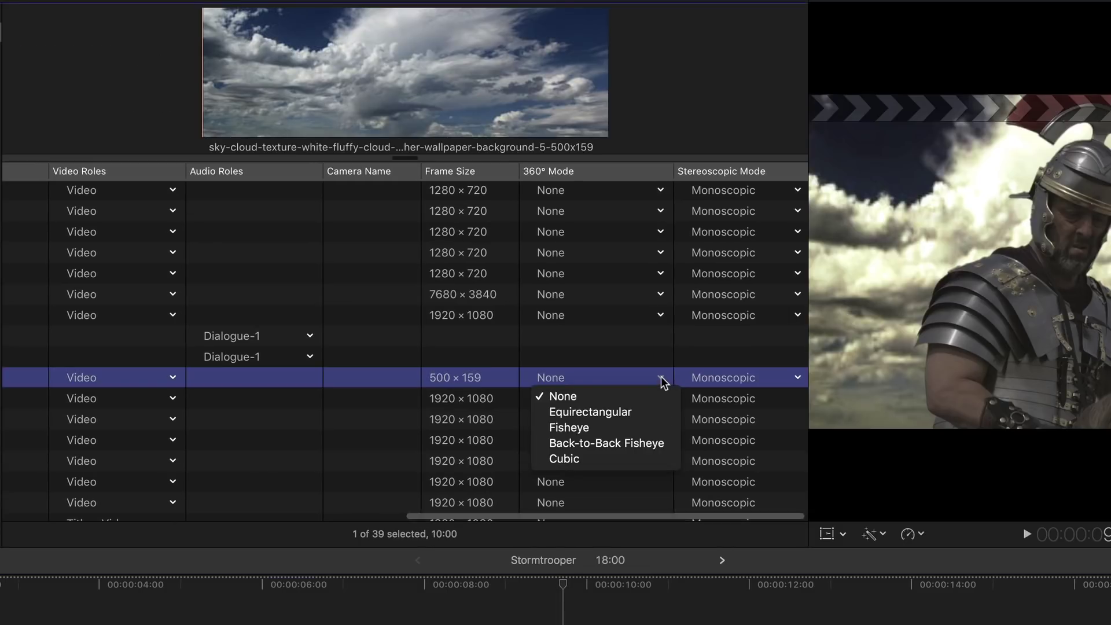
pyautogui.click(642, 363)
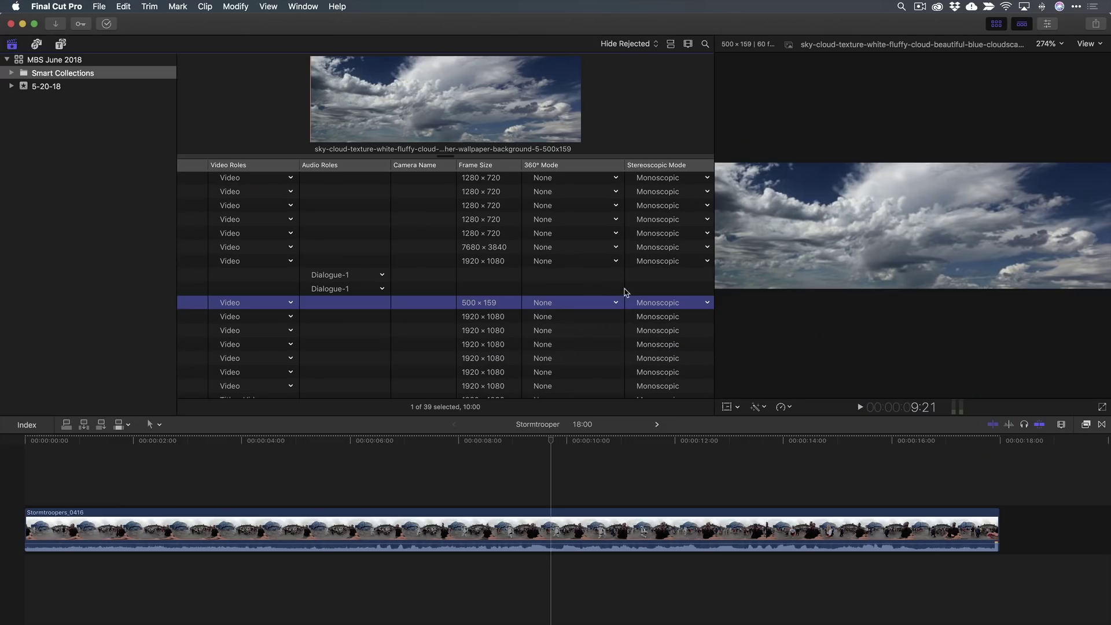
# - Hide the Browser and apply Revolve 360 from the 360 | SUGARfx effects to the Stormtrooper clip
pyautogui.press('ctrl+super+1')
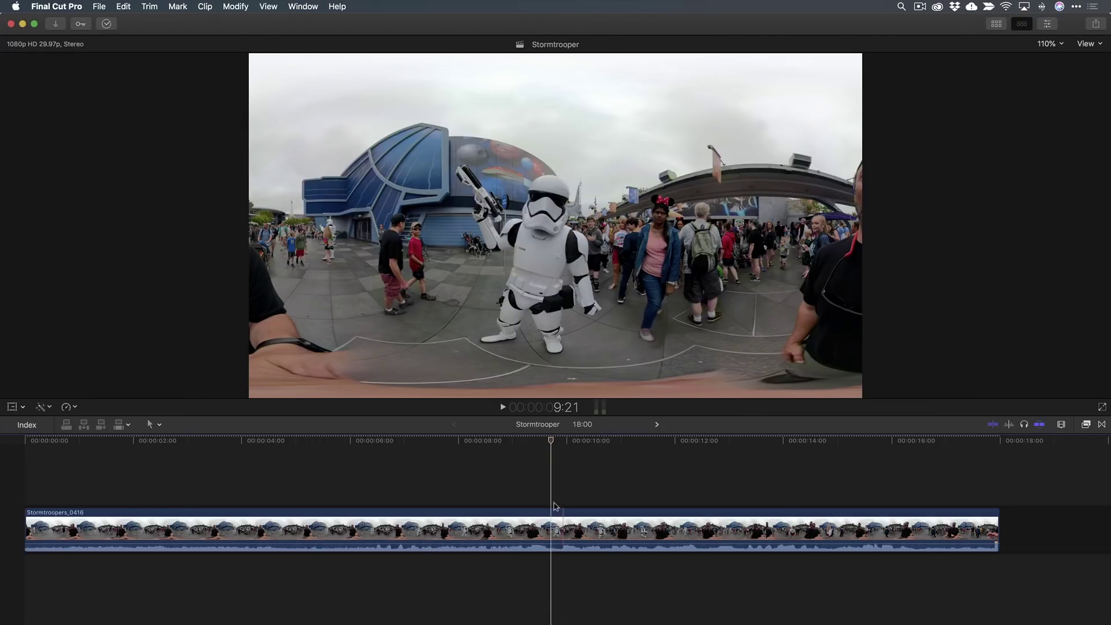
pyautogui.moveTo(551, 441); pyautogui.dragTo(477, 444)
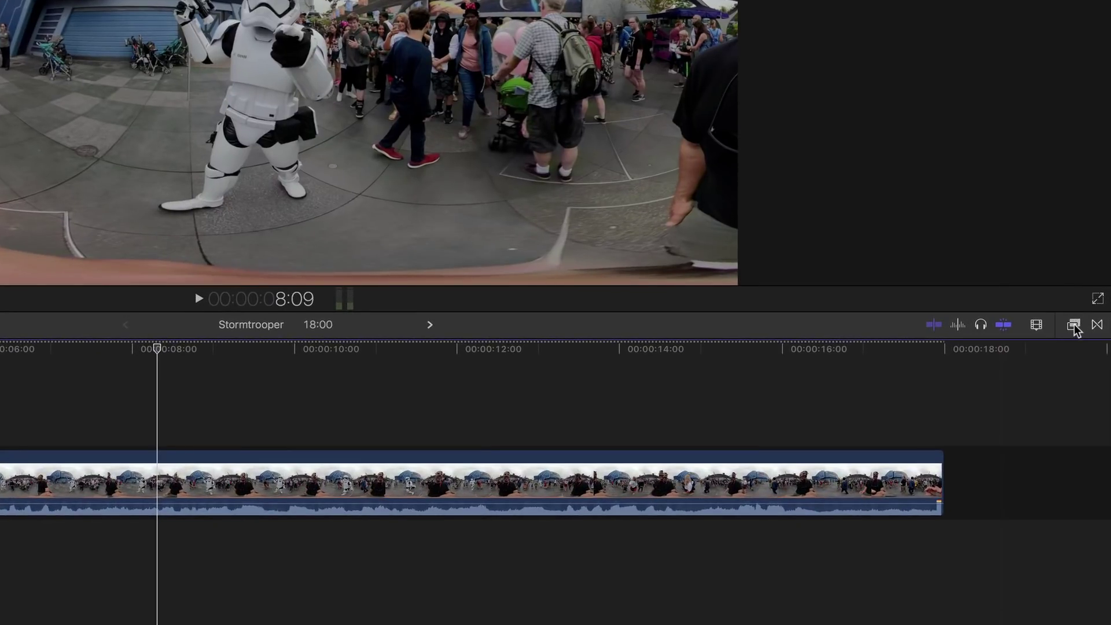
pyautogui.click(1073, 325)
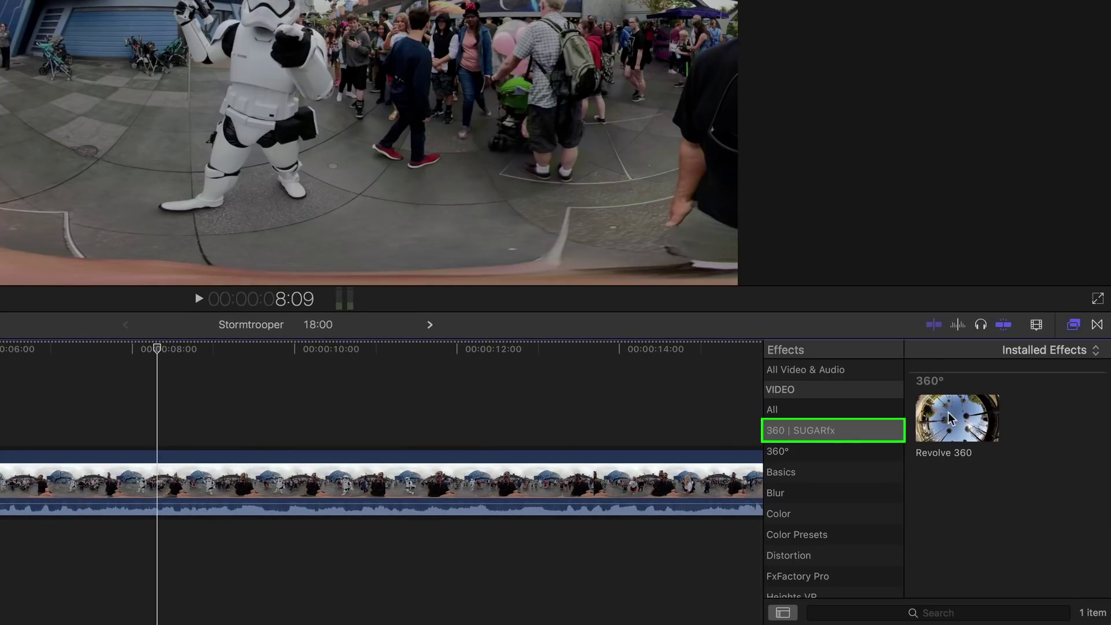
pyautogui.moveTo(951, 418); pyautogui.dragTo(183, 479)
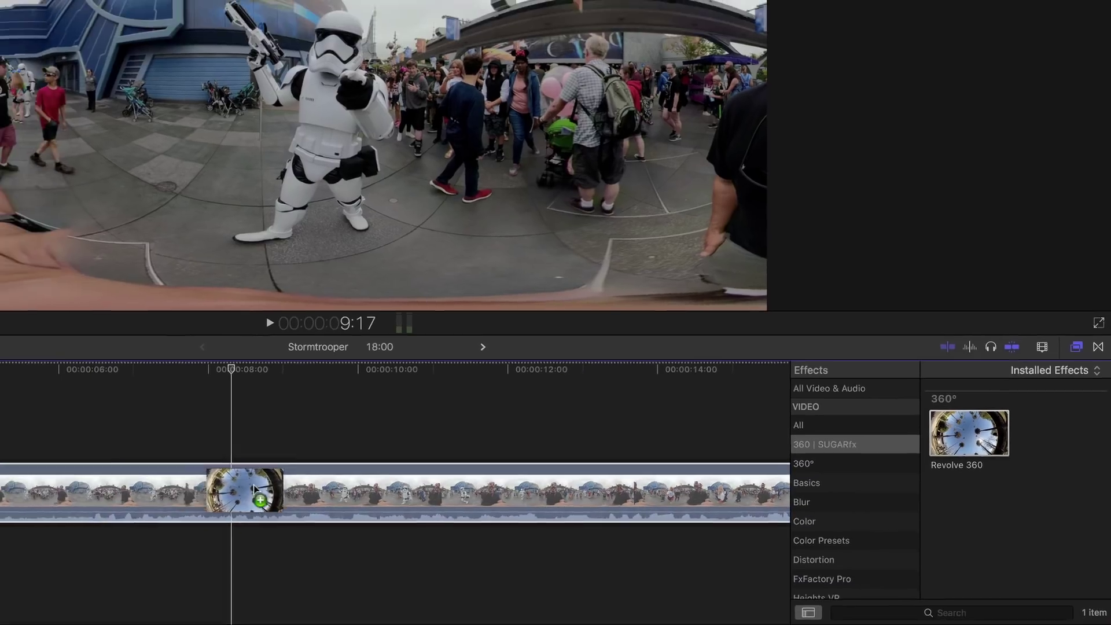
pyautogui.moveTo(255, 489); pyautogui.dragTo(209, 487)
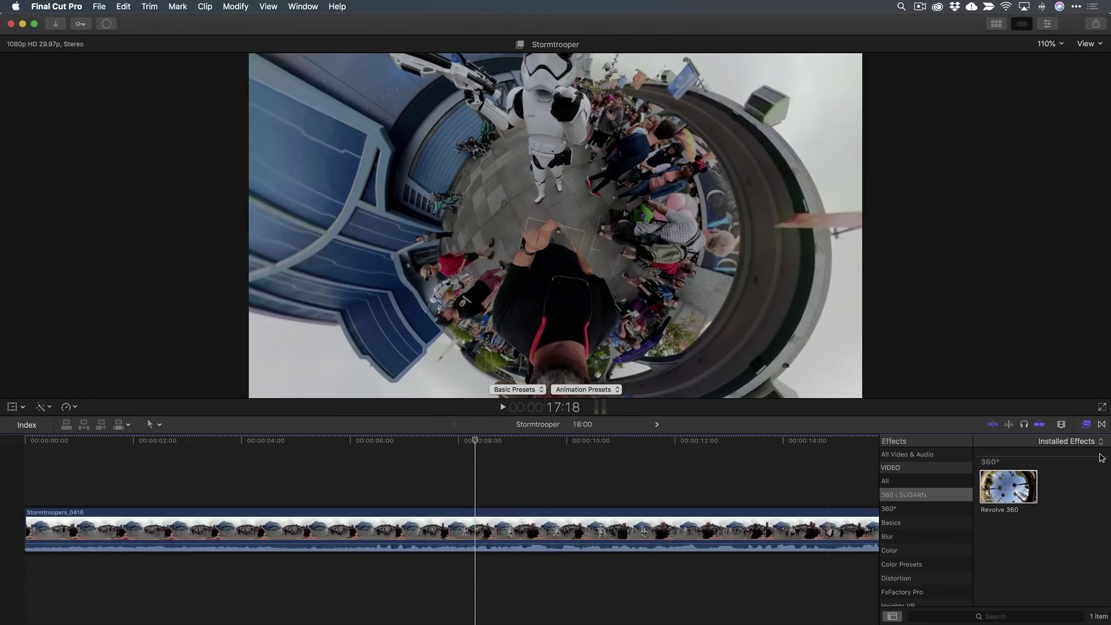
pyautogui.click(1087, 425)
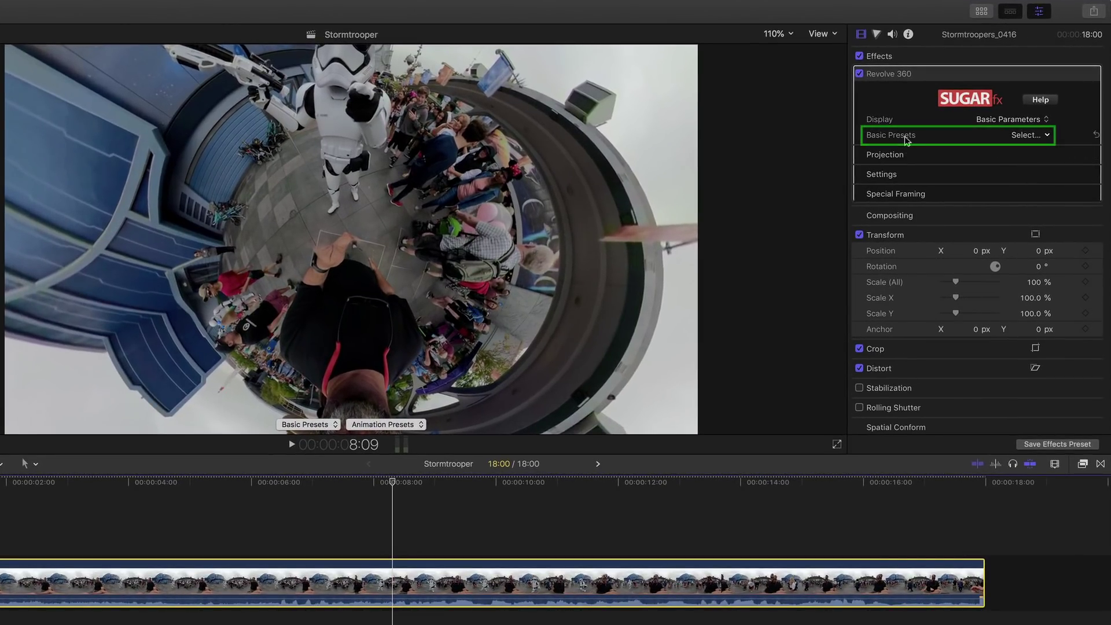
# - Choose Tiny Little Planet from Revolve 360's Basic Presets in the Video Inspector
pyautogui.click(1025, 135)
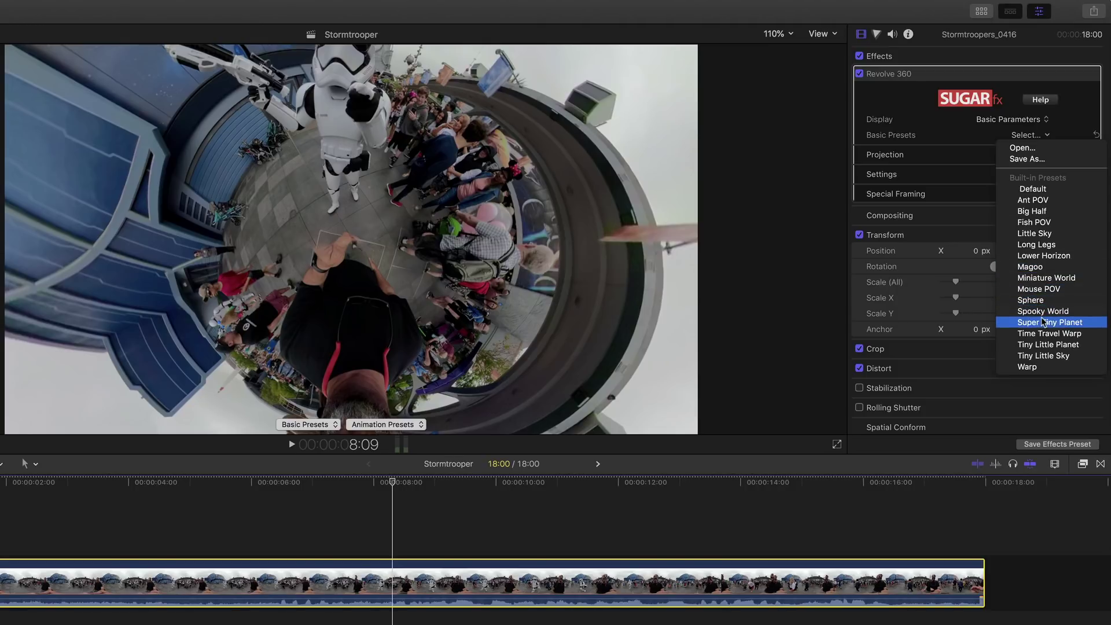
pyautogui.click(1034, 346)
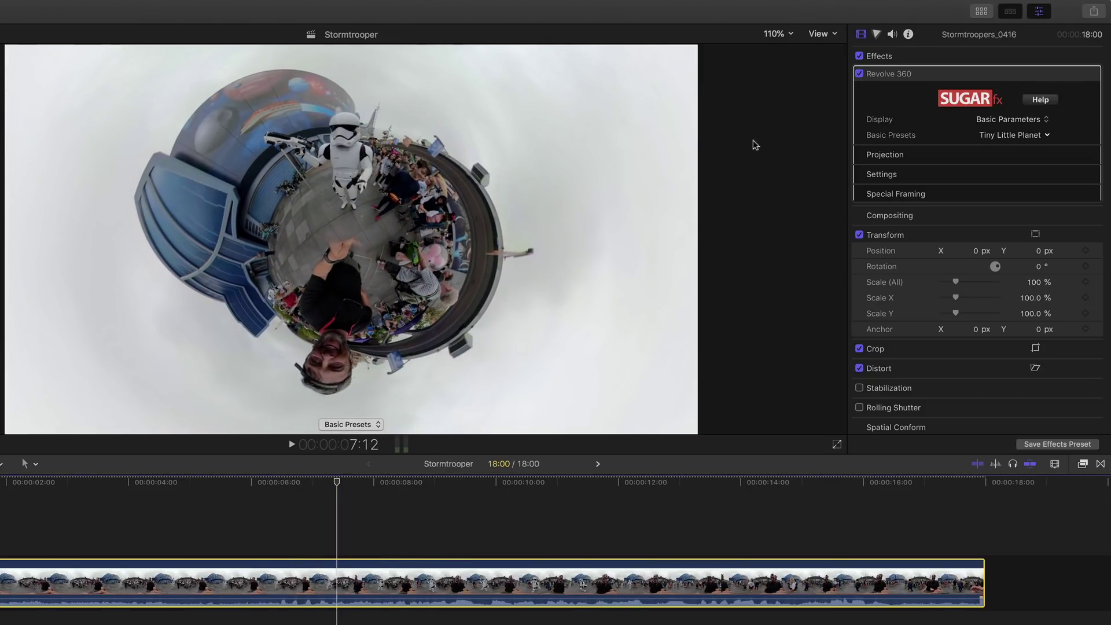
pyautogui.click(1033, 123)
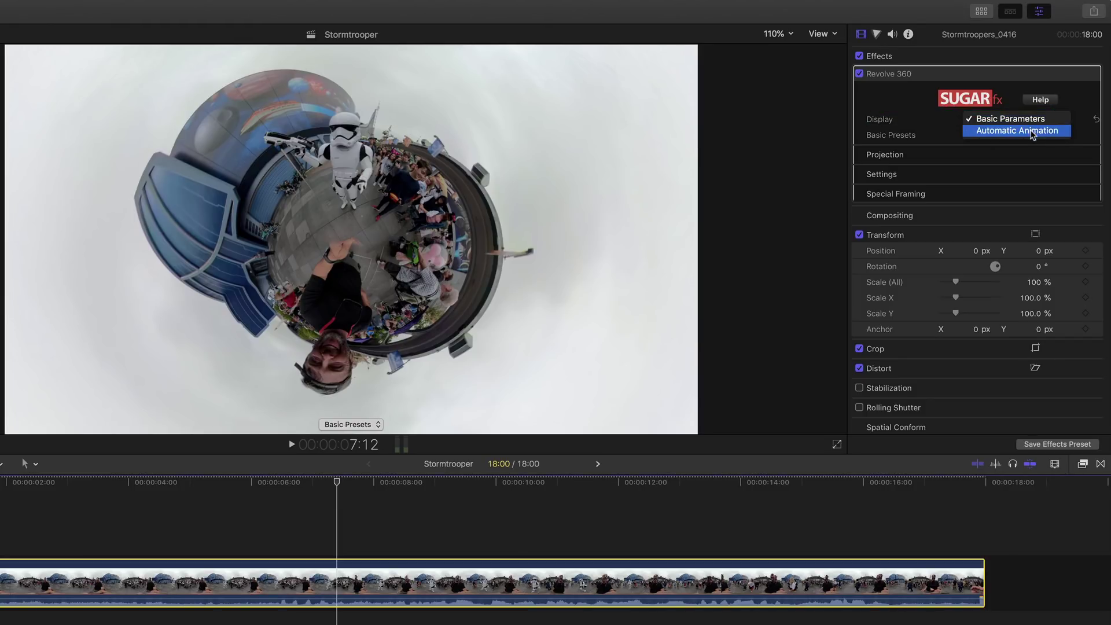
# - Keep the Basic Parameters display and try Flip and Flop, leaving both off
pyautogui.click(1036, 119)
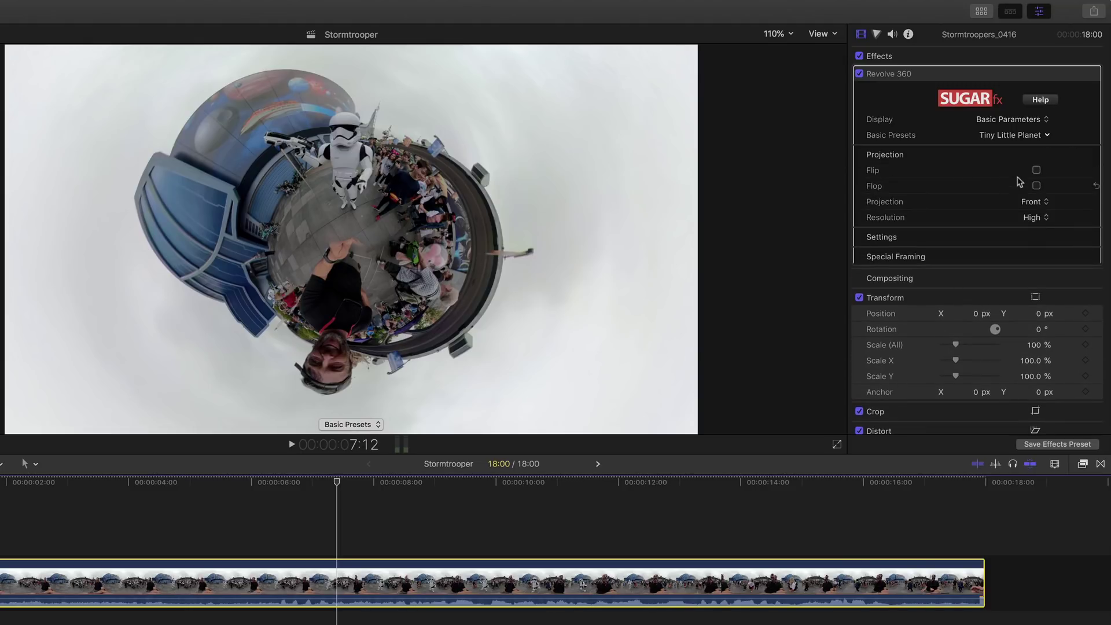
pyautogui.click(1036, 171)
pyautogui.click(1037, 171)
pyautogui.click(1037, 186)
pyautogui.click(1036, 185)
# - Keep Front projection and expand Settings showing Tilt -90.0, Pan 0, Roll 0, Fish Eye 71.0, Zoom 100%
pyautogui.click(1043, 203)
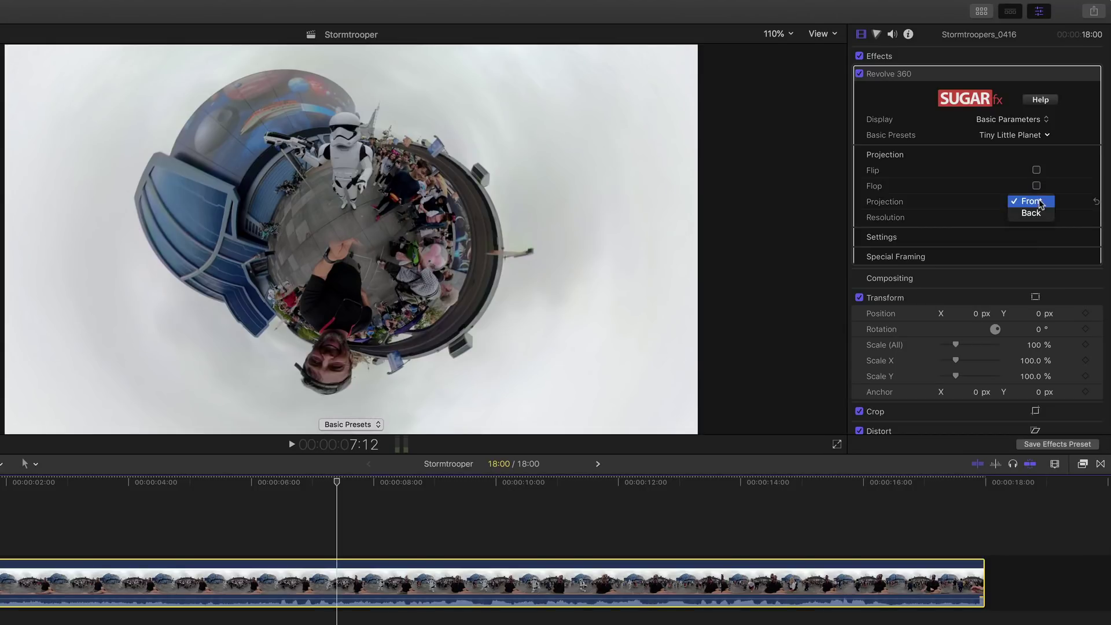
pyautogui.click(975, 183)
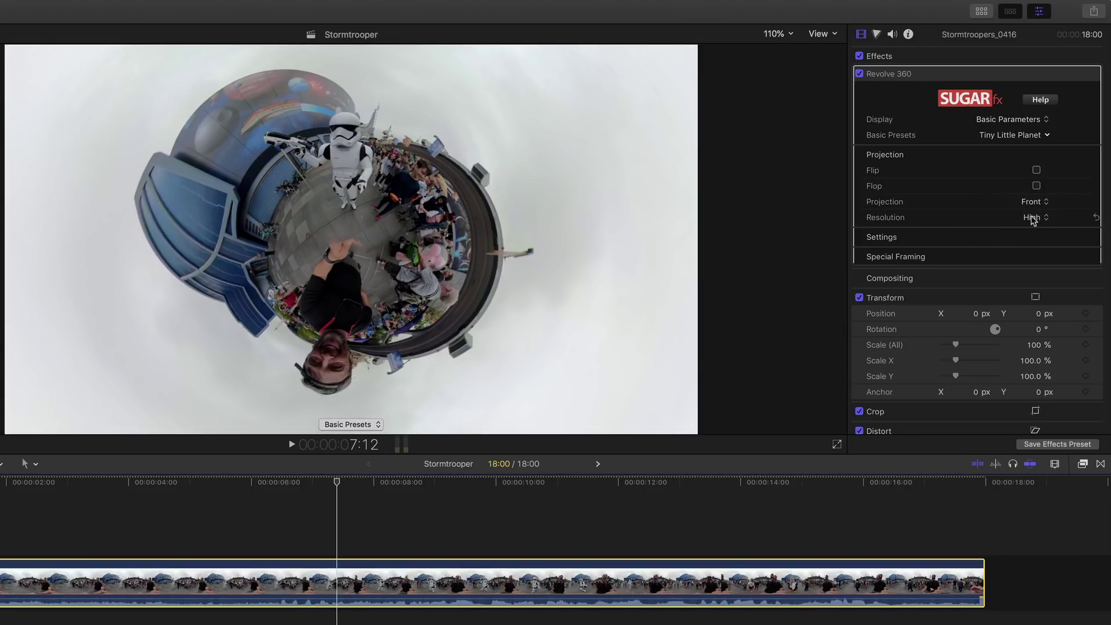
pyautogui.click(1079, 236)
pyautogui.scroll(-1, 1001, 214)
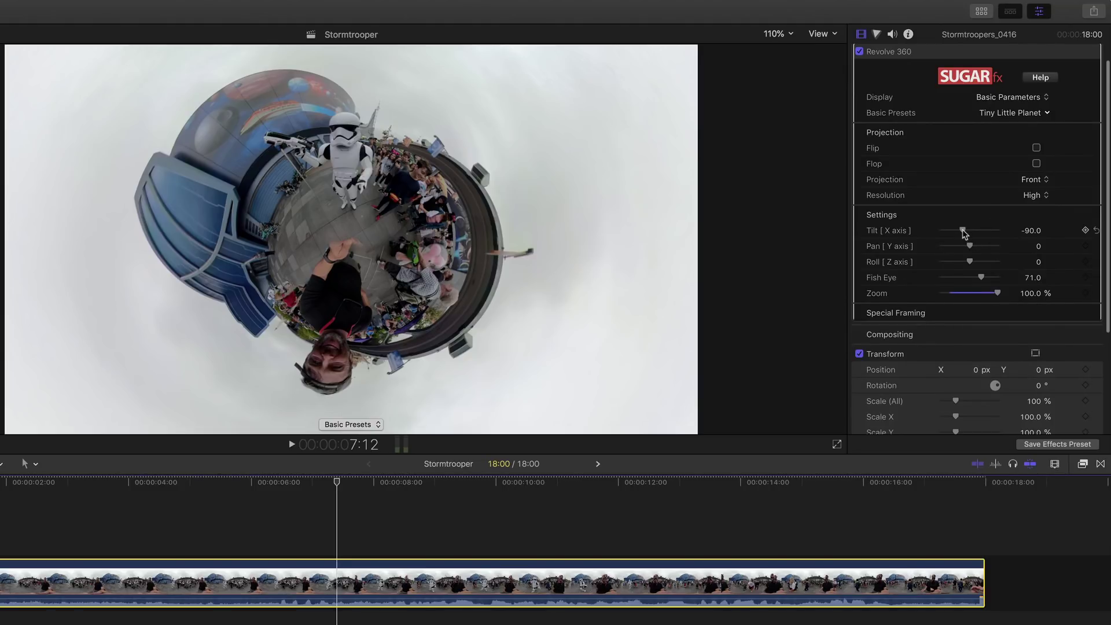
# - Try Tilt -120, Pan -55 and a smaller Zoom, restoring Tilt -90, Pan 0 and Zoom 100%
pyautogui.moveTo(963, 232); pyautogui.dragTo(960, 230)
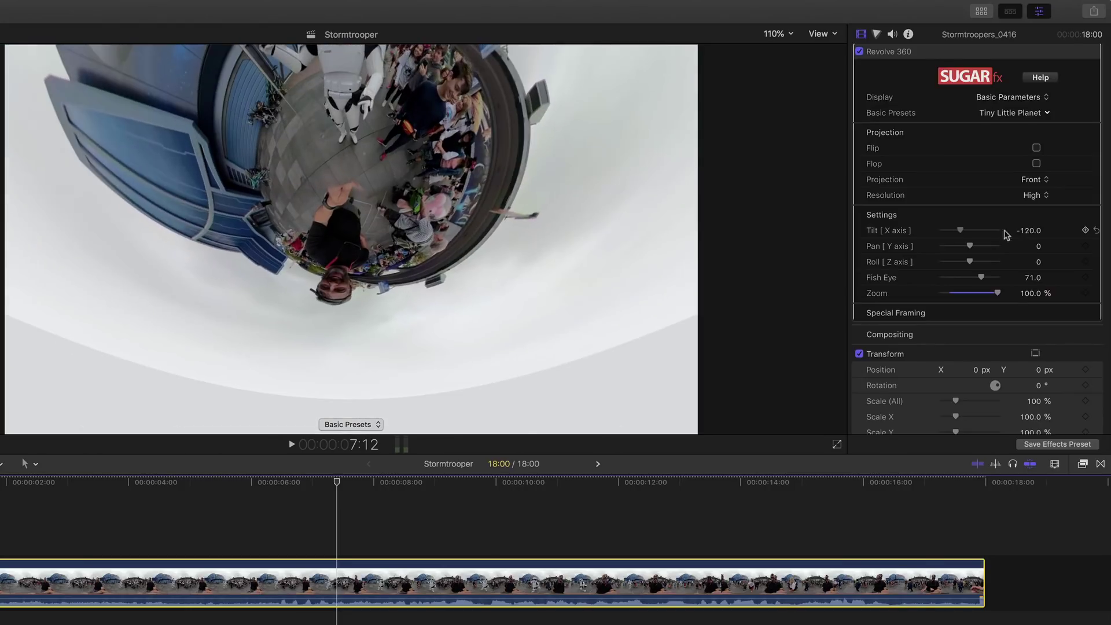
pyautogui.click(1095, 231)
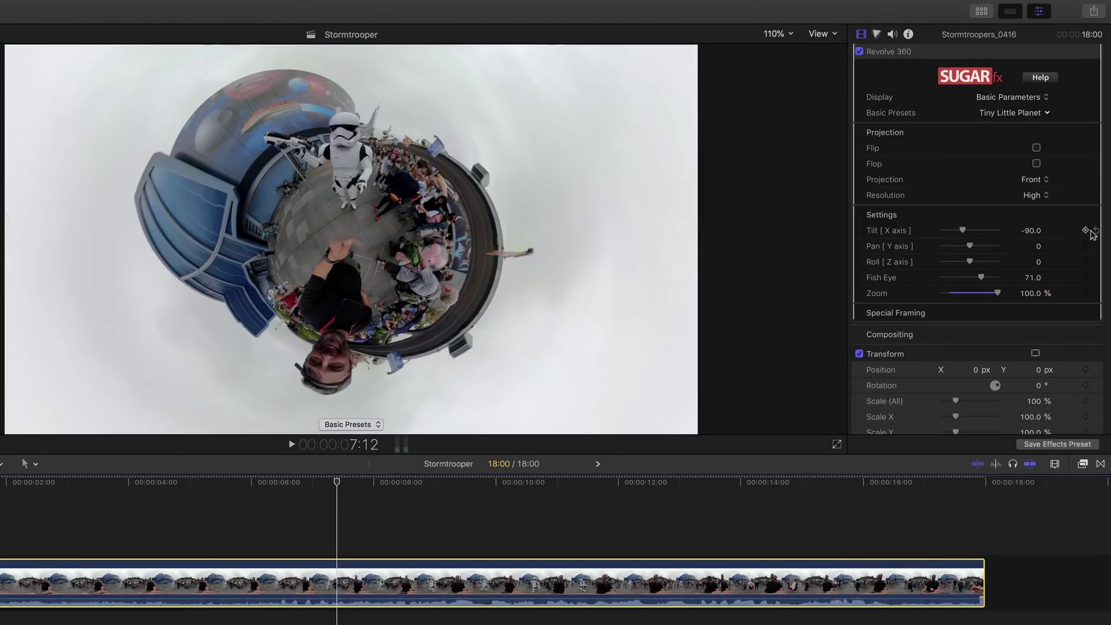
pyautogui.moveTo(971, 250); pyautogui.dragTo(966, 247)
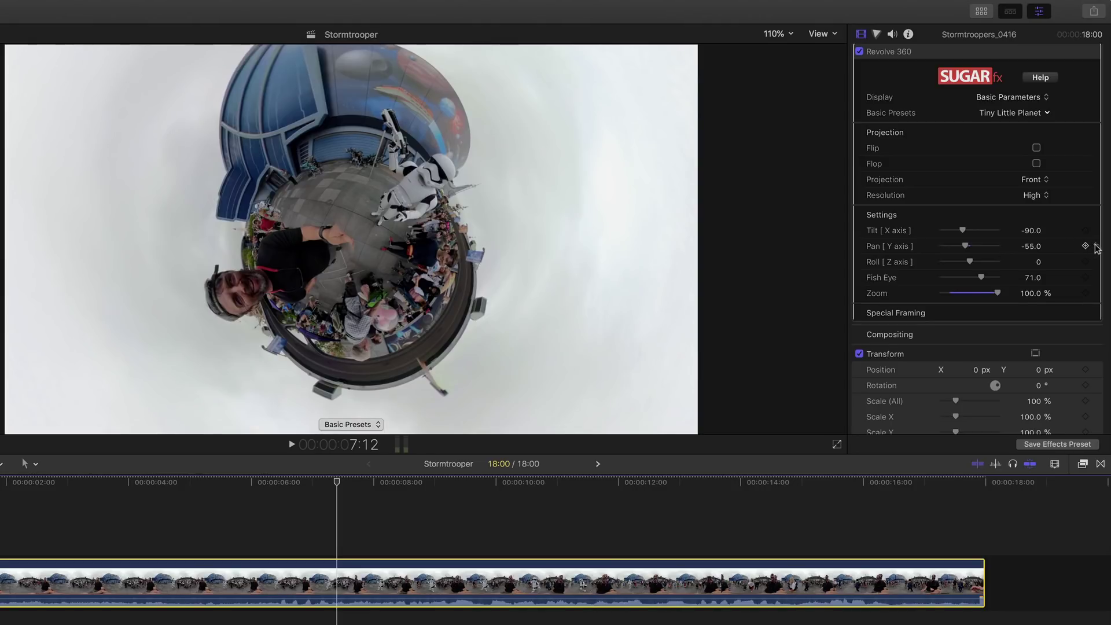
pyautogui.click(1097, 247)
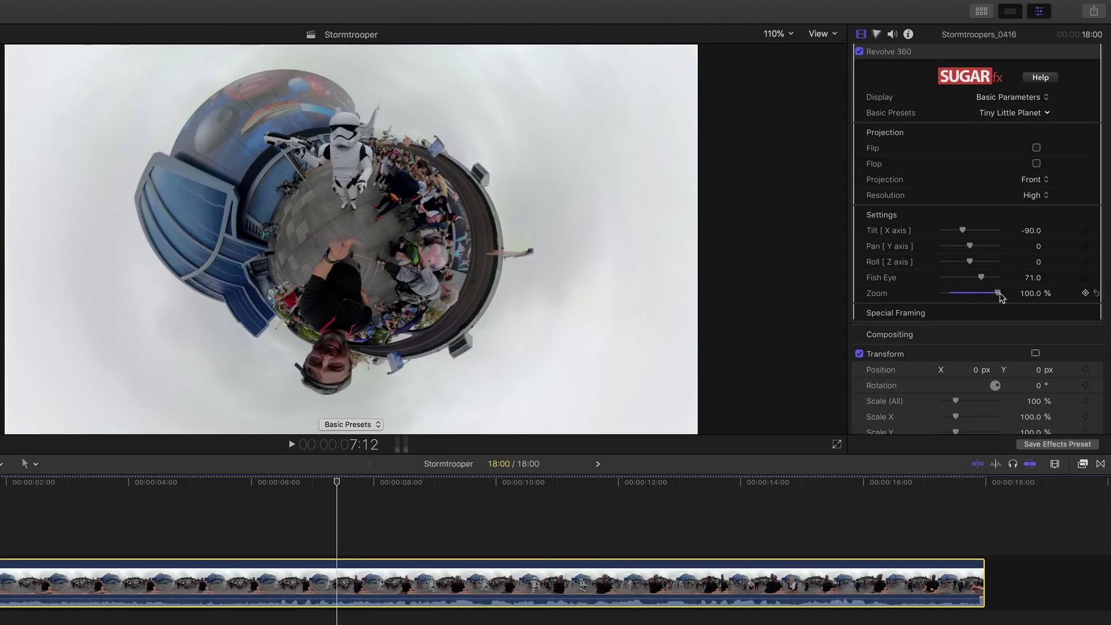
pyautogui.moveTo(1002, 297)
pyautogui.mouseDown()
pyautogui.moveTo(984, 297)
pyautogui.moveTo(1009, 297)
pyautogui.mouseUp()
# - Expand Special Framing and change Dolly to -9.0 so the planet sits smaller
pyautogui.scroll(-2, 1013, 275)
pyautogui.click(1074, 295)
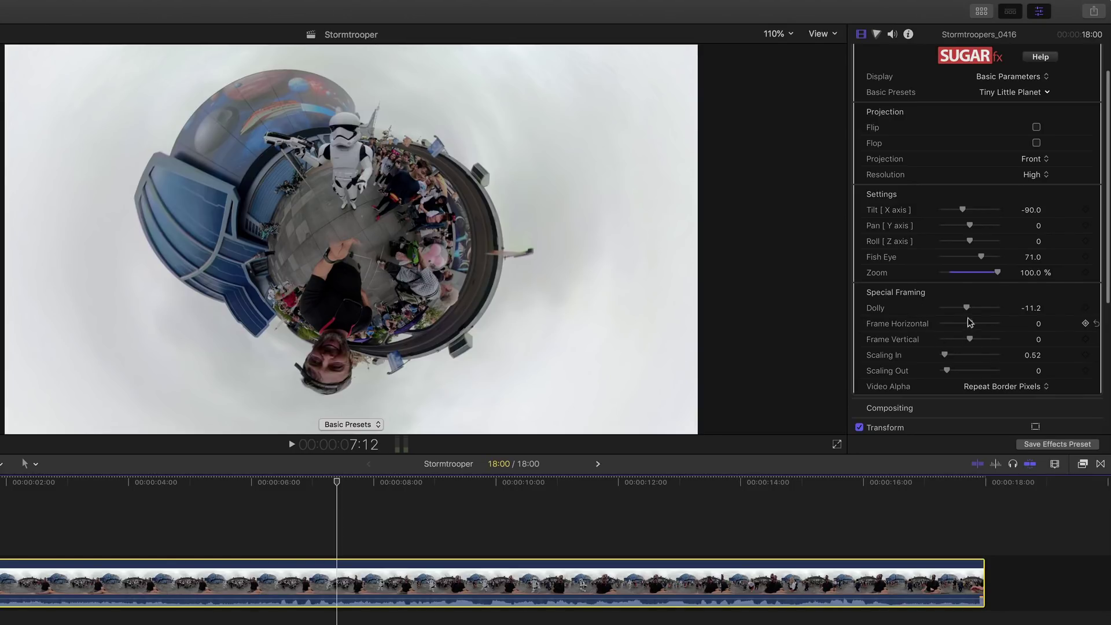
pyautogui.moveTo(966, 308); pyautogui.dragTo(973, 342)
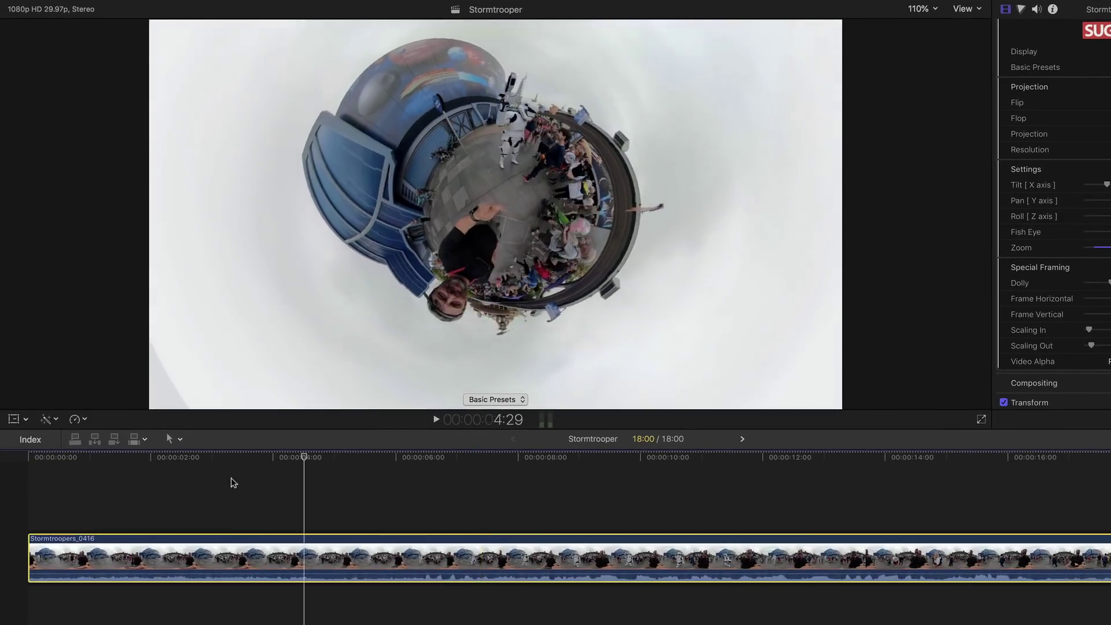
# - At the clip's first frame, add keyframes for all Revolve 360 Settings and Special Framing parameters
pyautogui.click(42, 498)
pyautogui.moveTo(42, 498); pyautogui.dragTo(2, 499)
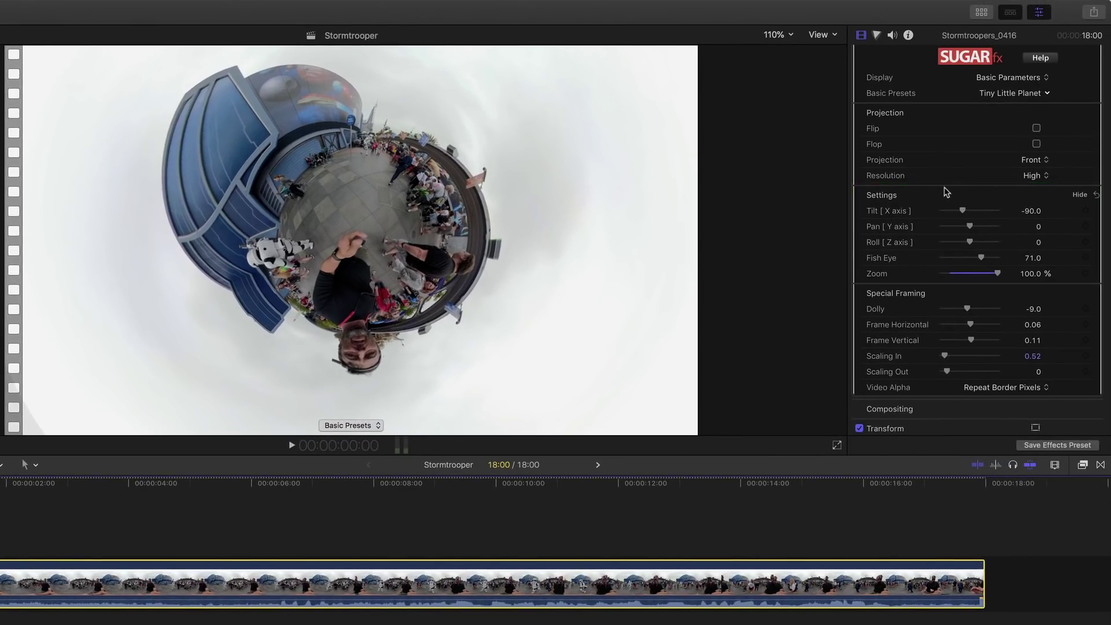
pyautogui.rightClick(928, 193)
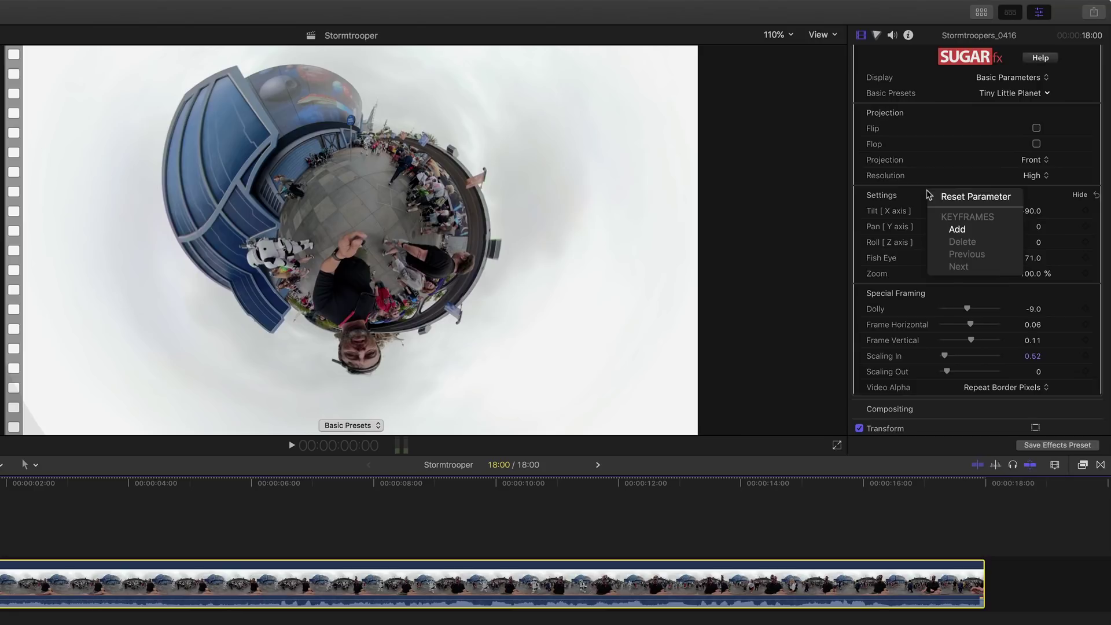
pyautogui.click(993, 229)
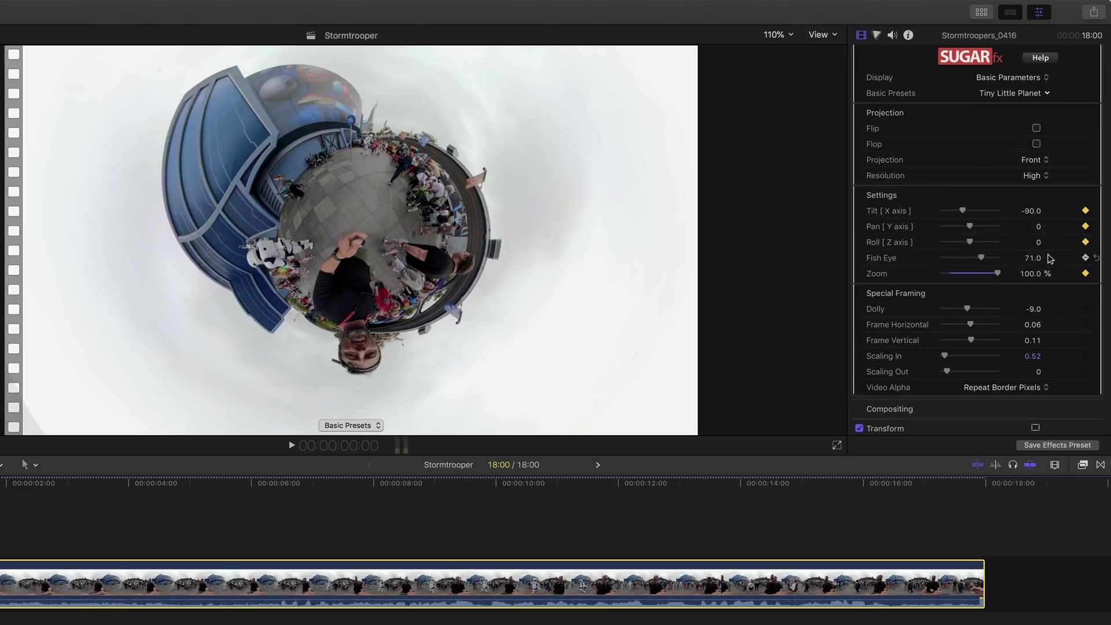
pyautogui.rightClick(1004, 297)
pyautogui.click(1025, 331)
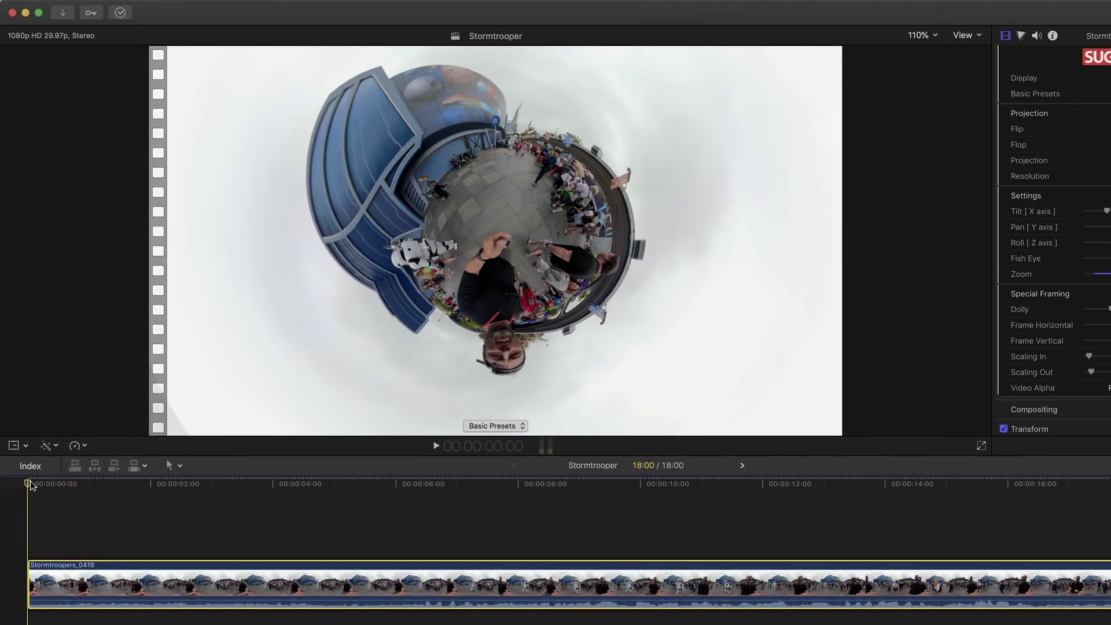
# - At about 7:13, switch Revolve 360's Basic Preset to Default for the normal unwarped view
pyautogui.moveTo(30, 486); pyautogui.dragTo(485, 557)
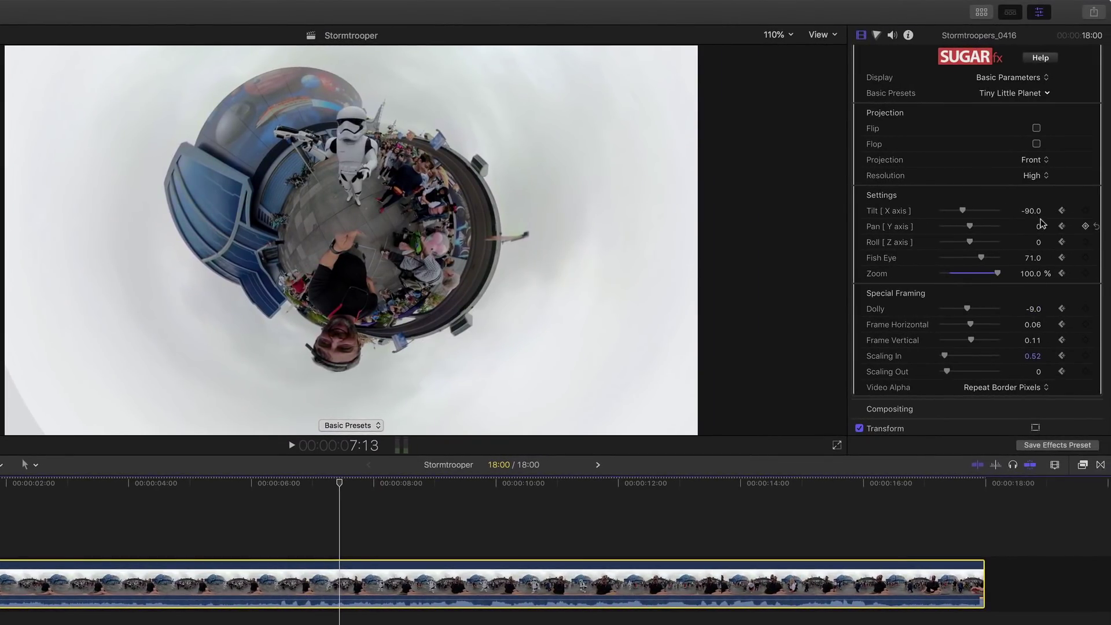
pyautogui.scroll(3, 1044, 222)
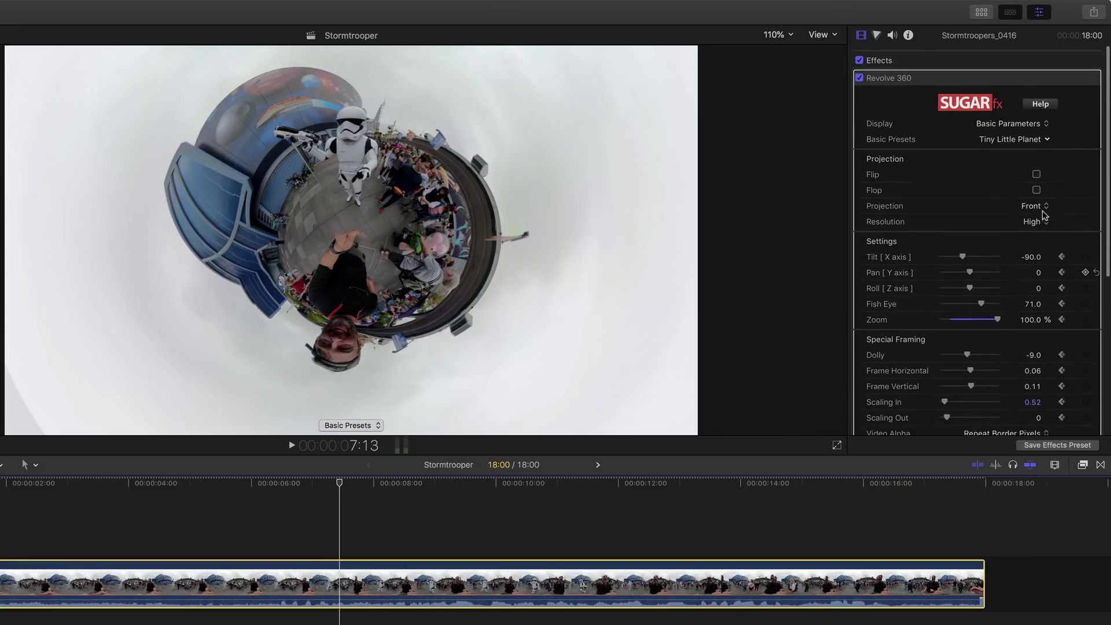
pyautogui.click(1001, 137)
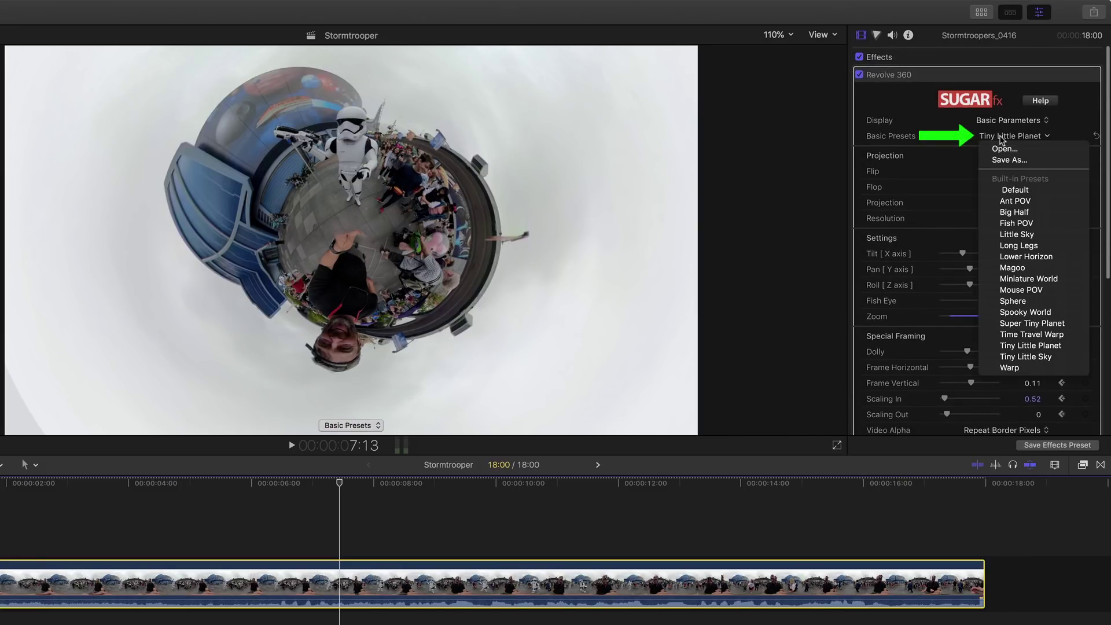
pyautogui.click(1002, 191)
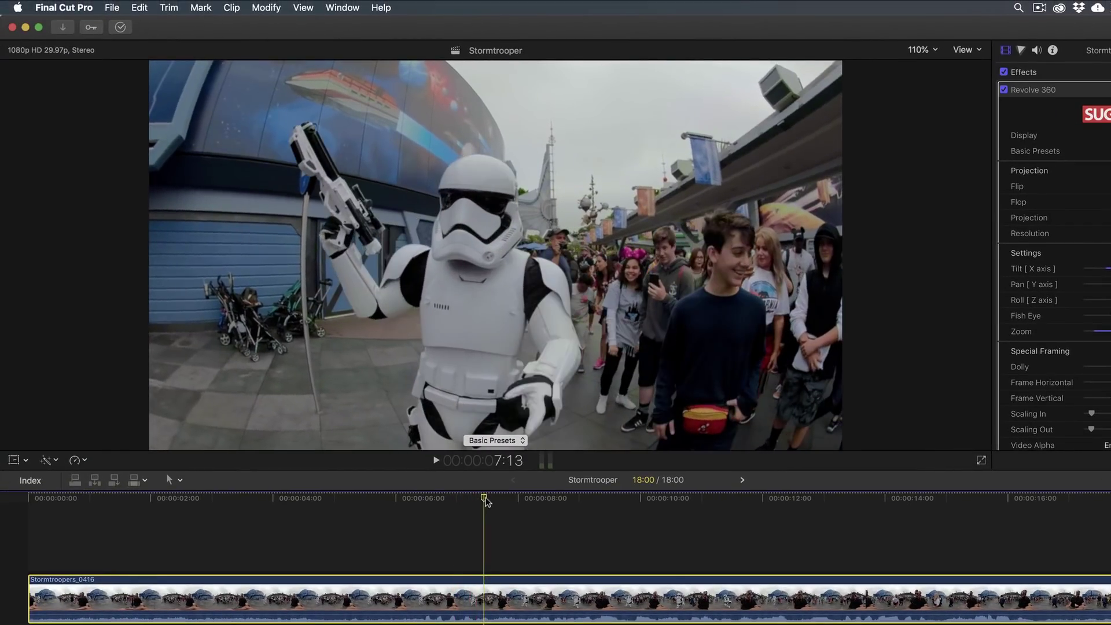
# - Play the clip from the start, then deselect it and show its Video Animation keyframes
pyautogui.moveTo(486, 500); pyautogui.dragTo(22, 534)
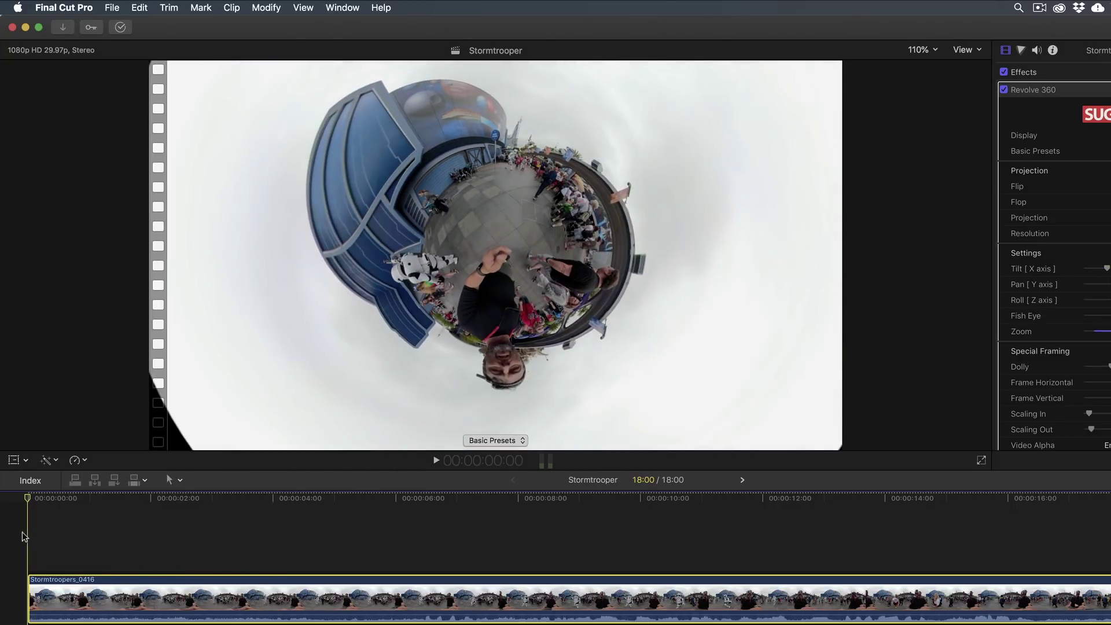
pyautogui.press('space')
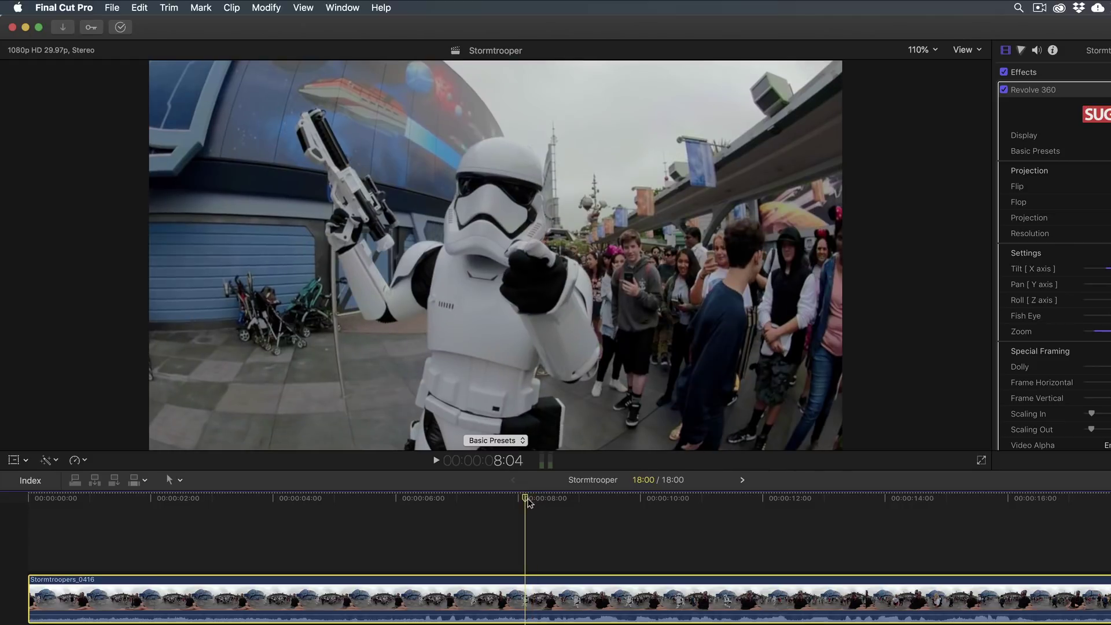
pyautogui.press('space')
pyautogui.moveTo(449, 509); pyautogui.dragTo(411, 537)
pyautogui.click(418, 544)
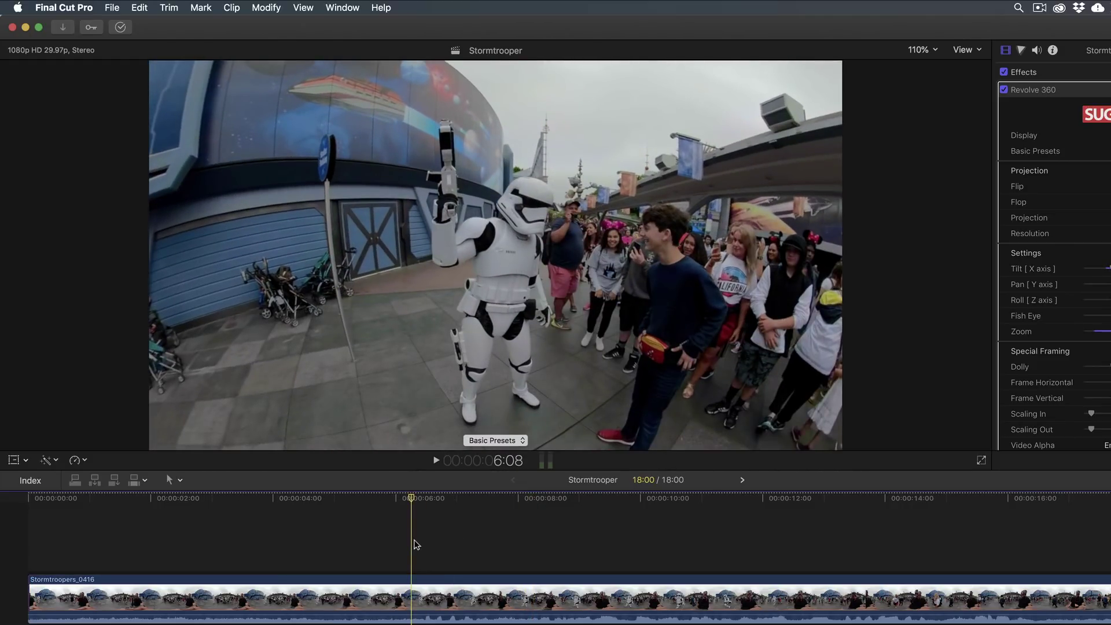
pyautogui.hotkey('ctrl', 'v')
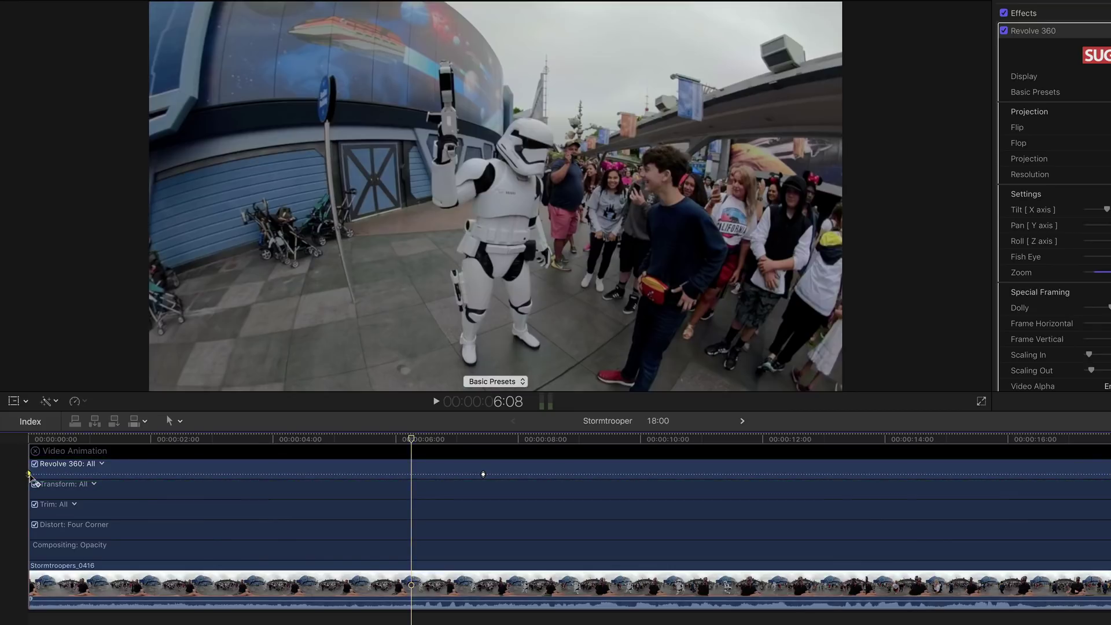
# - Move the first Revolve 360 keyframe to 06:12 and play back from about 4 seconds to check
pyautogui.moveTo(29, 475); pyautogui.dragTo(409, 474)
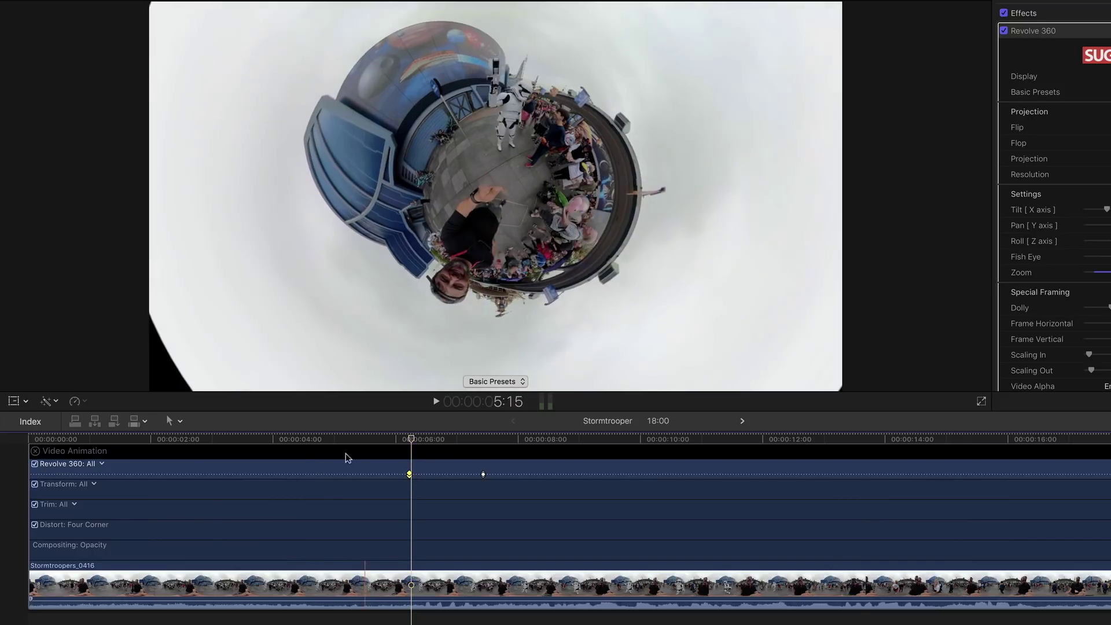
pyautogui.click(306, 439)
pyautogui.press('space')
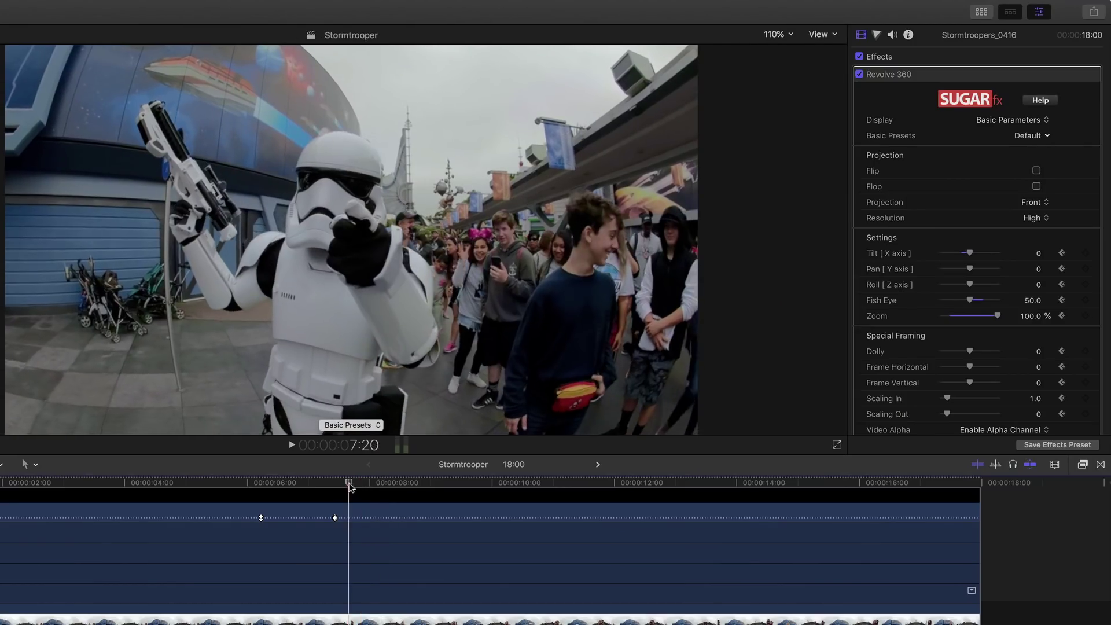
pyautogui.press('space')
# - At 9:15, set Pan [Y axis] to about -225 so the view swings toward the camera holder
pyautogui.click(446, 487)
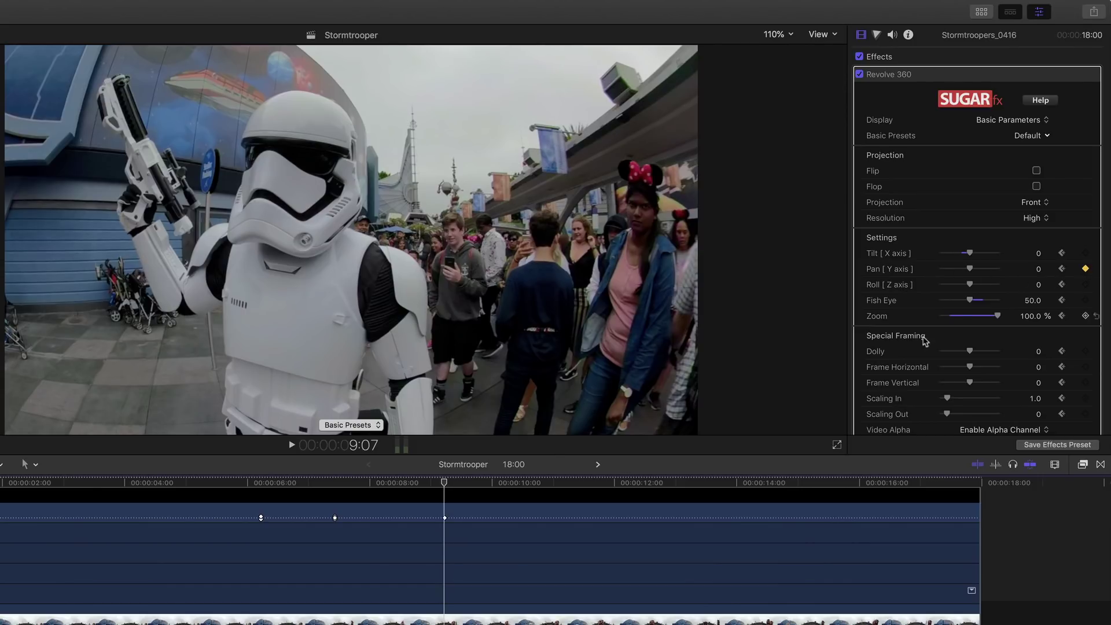
pyautogui.moveTo(444, 487); pyautogui.dragTo(463, 487)
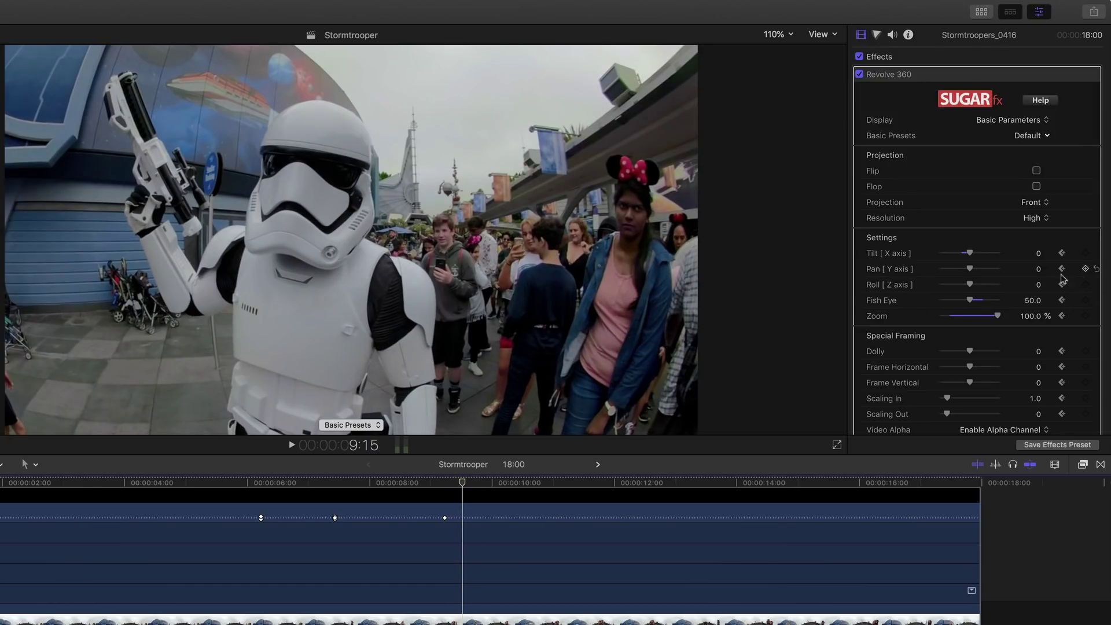
pyautogui.moveTo(971, 271); pyautogui.dragTo(930, 276)
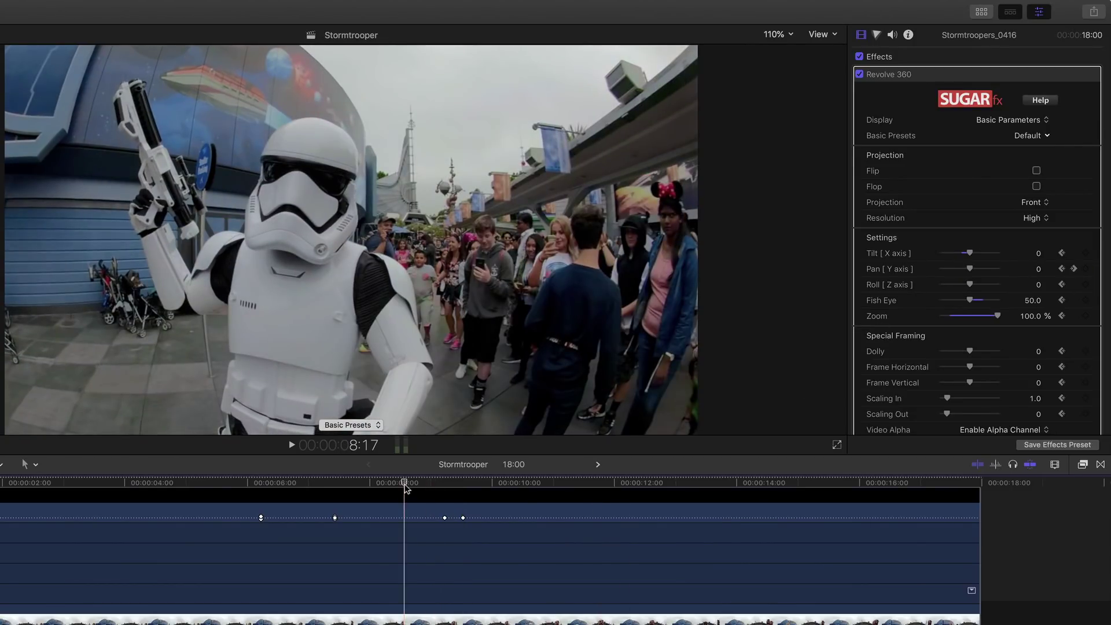
pyautogui.press('space')
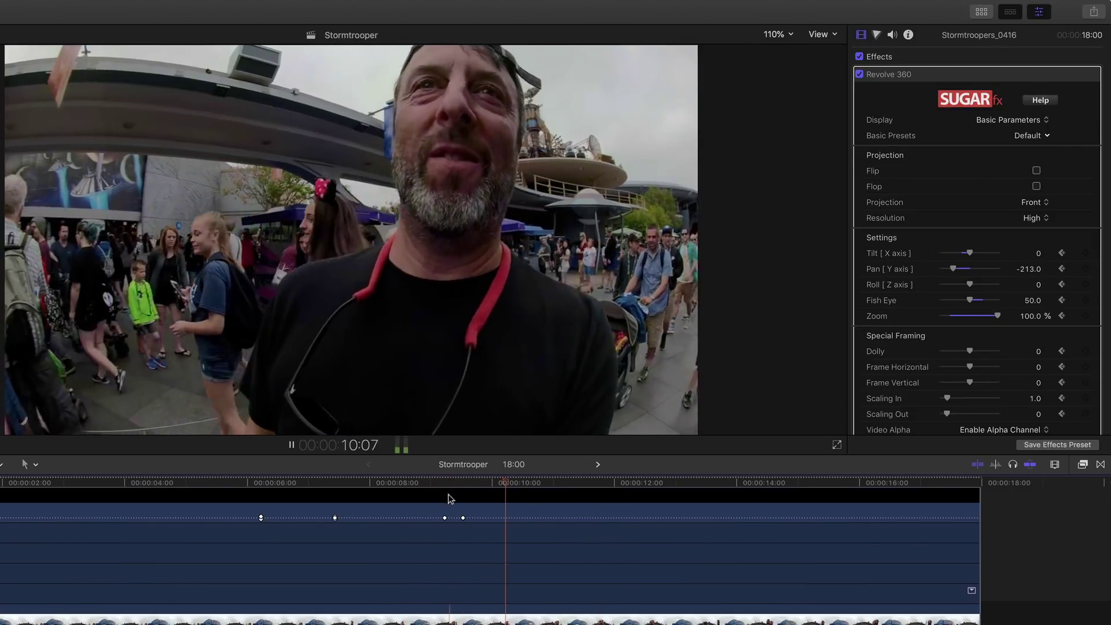
# - Move the pan keyframe earlier to 09:03 and replay the pan move
pyautogui.moveTo(445, 518); pyautogui.dragTo(443, 518)
pyautogui.press('space')
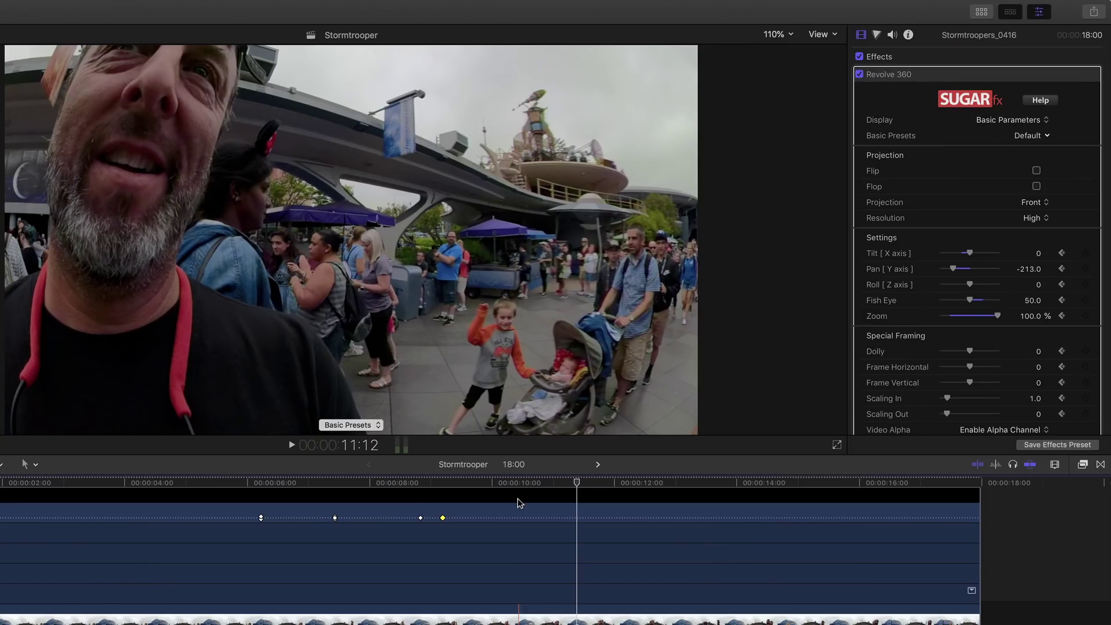
pyautogui.scroll(2, 425, 508)
pyautogui.hscroll(2, 426, 508)
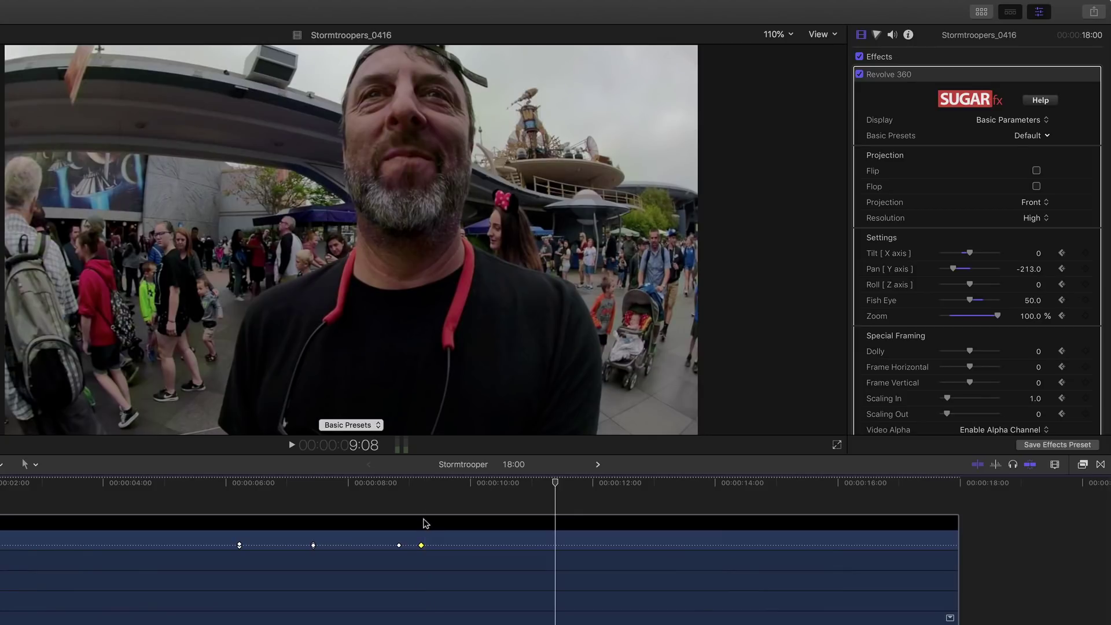
pyautogui.scroll(3, 426, 524)
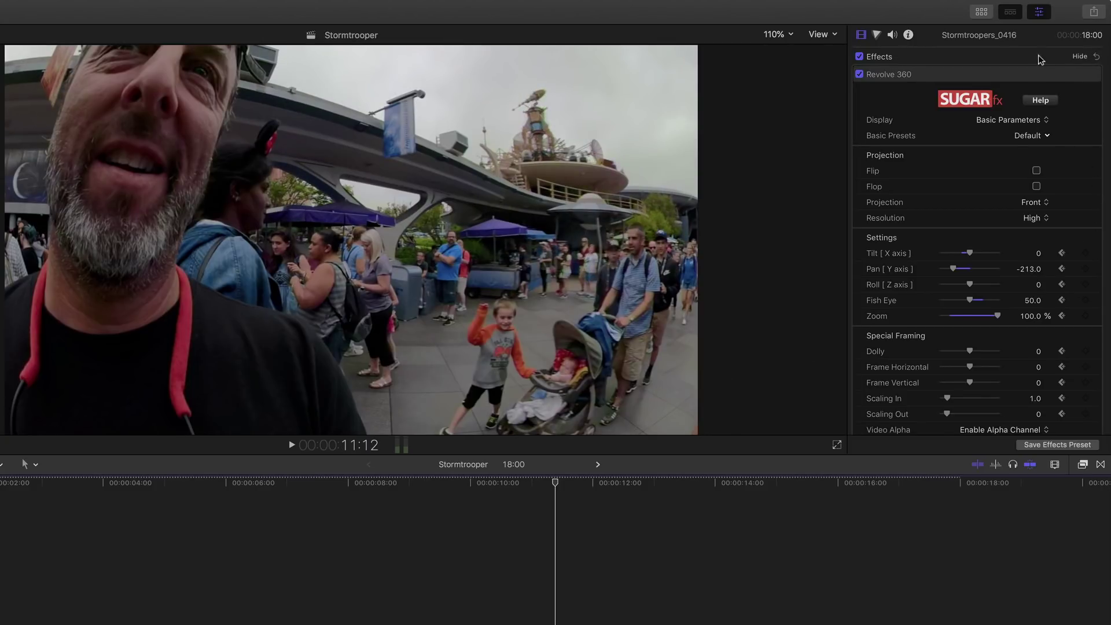
# - Reset all Revolve 360 parameters and move the playhead back toward the clip's start
pyautogui.click(1096, 75)
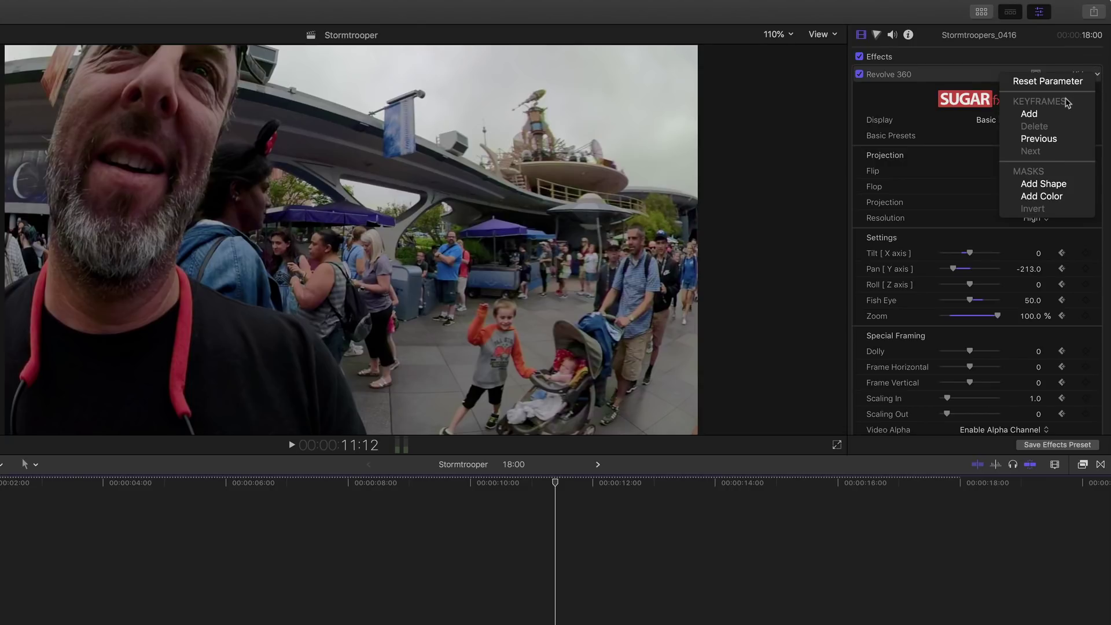
pyautogui.click(1070, 86)
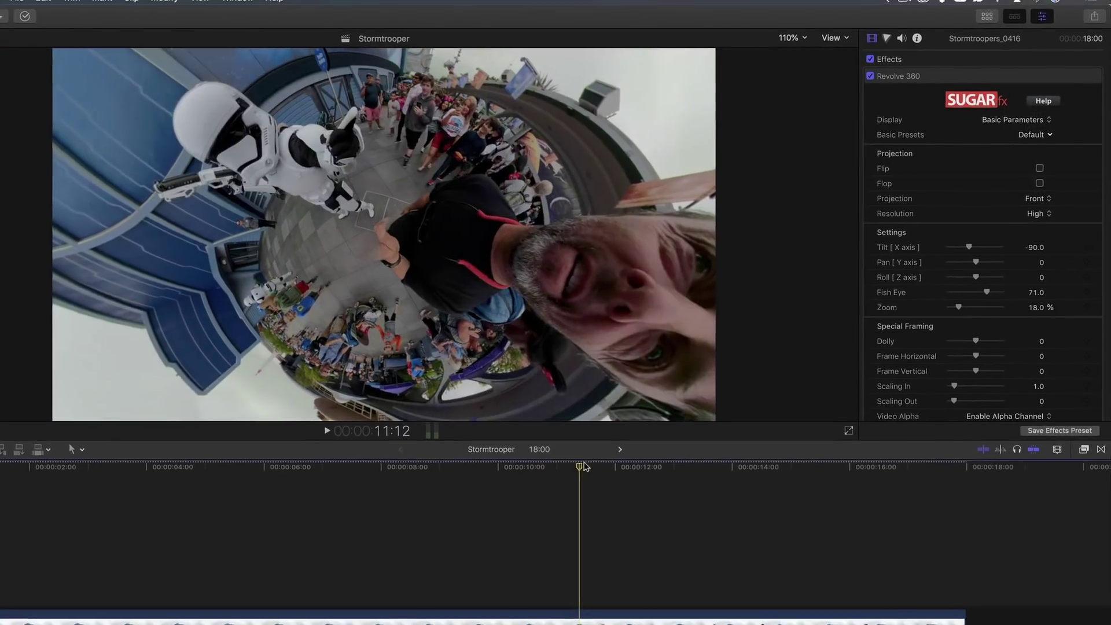
pyautogui.moveTo(585, 466); pyautogui.dragTo(136, 483)
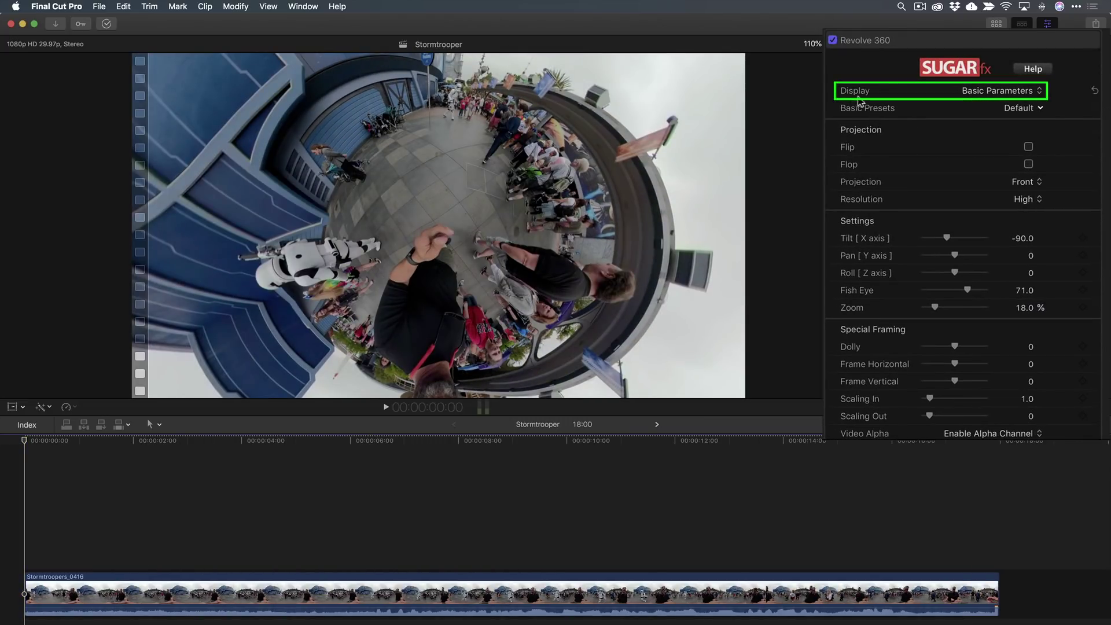
# - Set Revolve 360 Display to Automatic Animation with the Miniature World basic preset
pyautogui.click(986, 97)
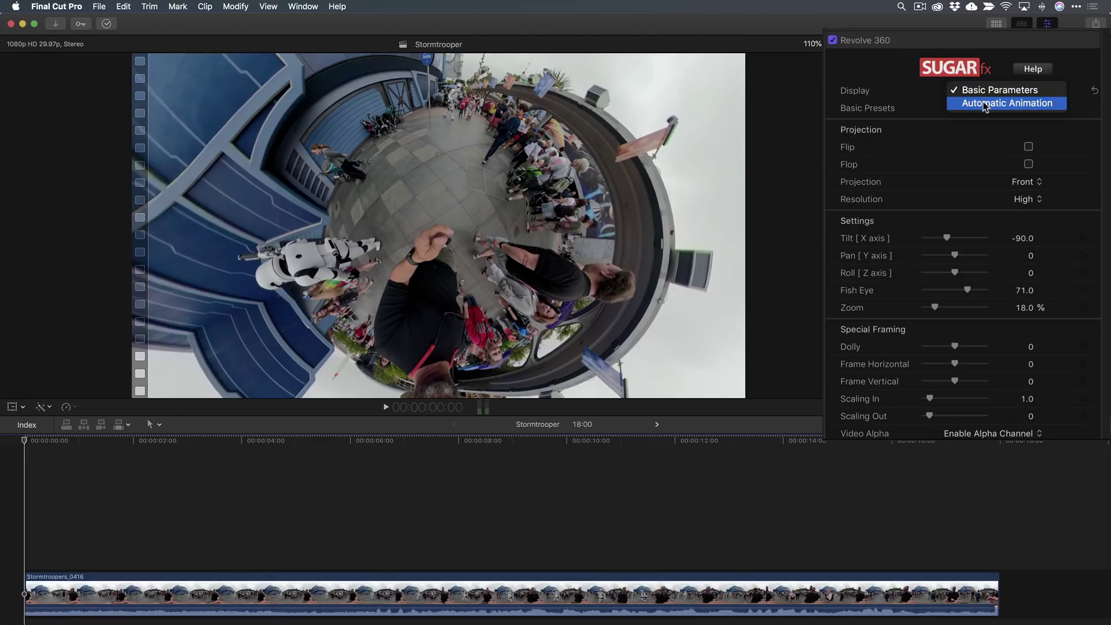
pyautogui.click(985, 104)
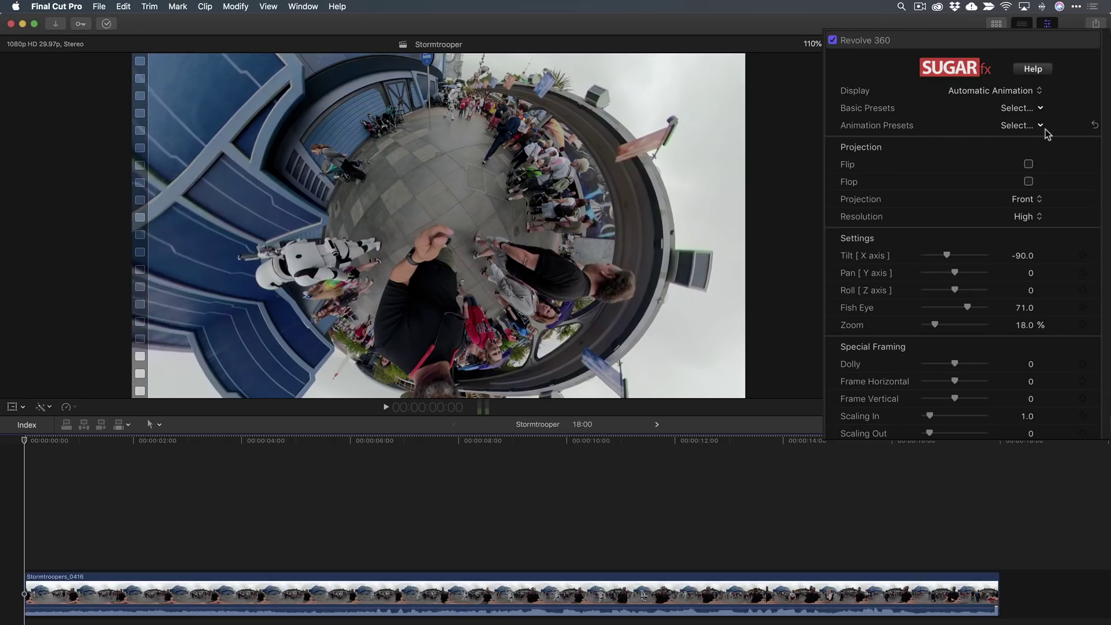
pyautogui.click(1021, 110)
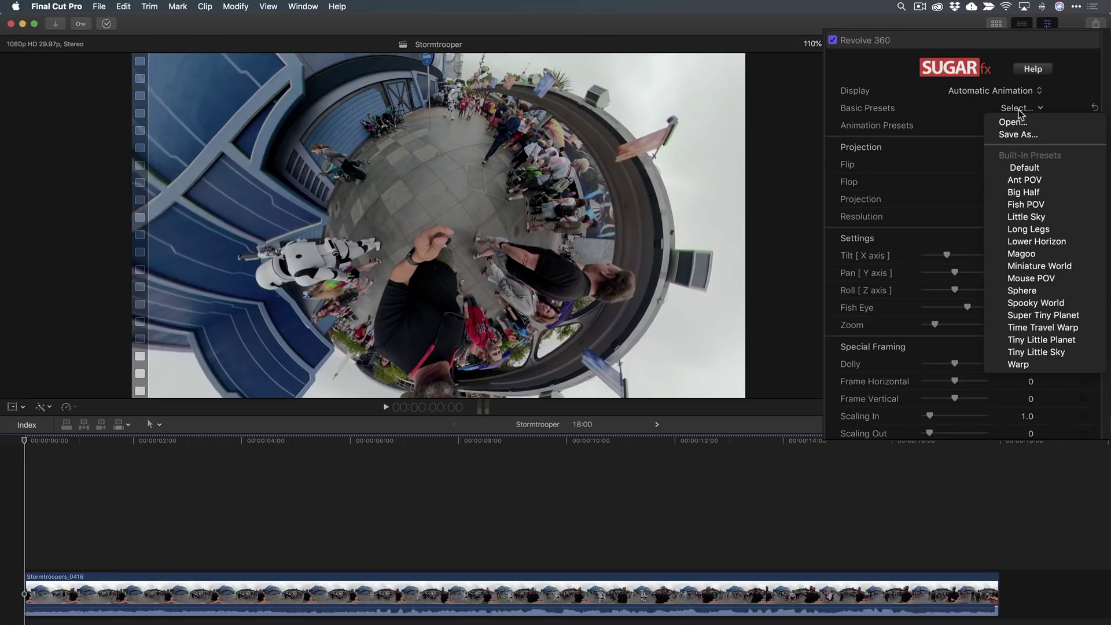
pyautogui.click(1030, 267)
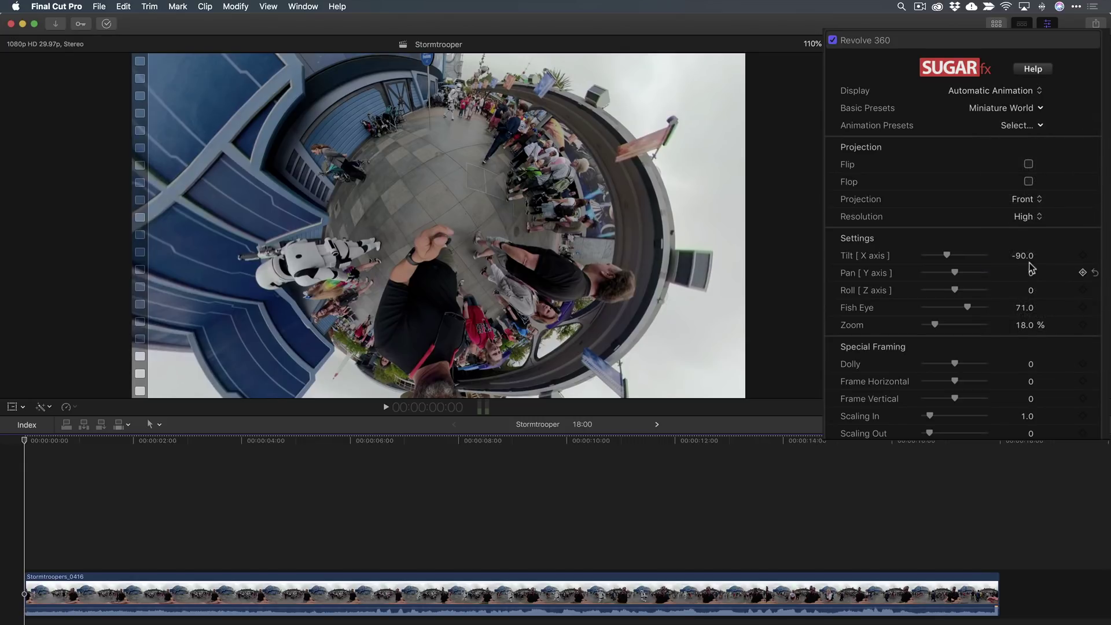
pyautogui.click(1006, 107)
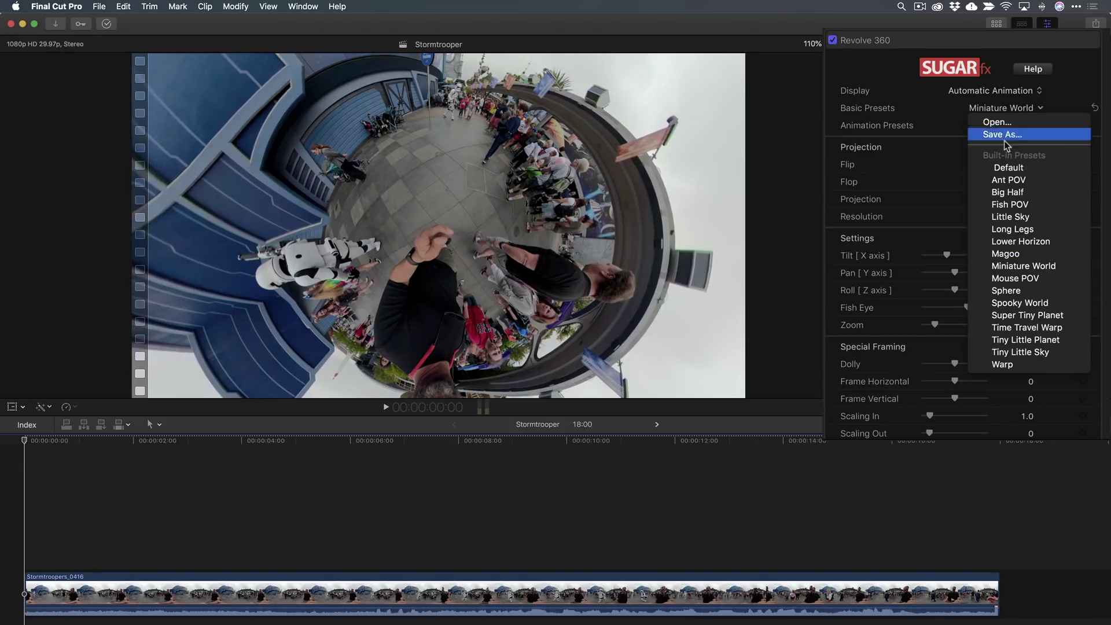
pyautogui.click(1002, 267)
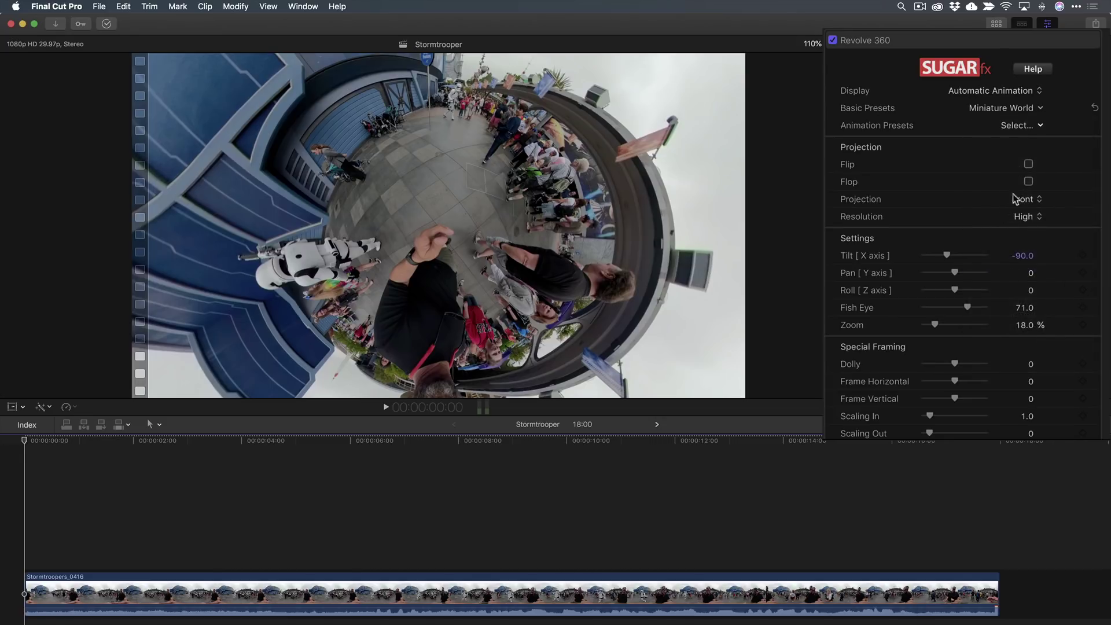
pyautogui.click(1004, 128)
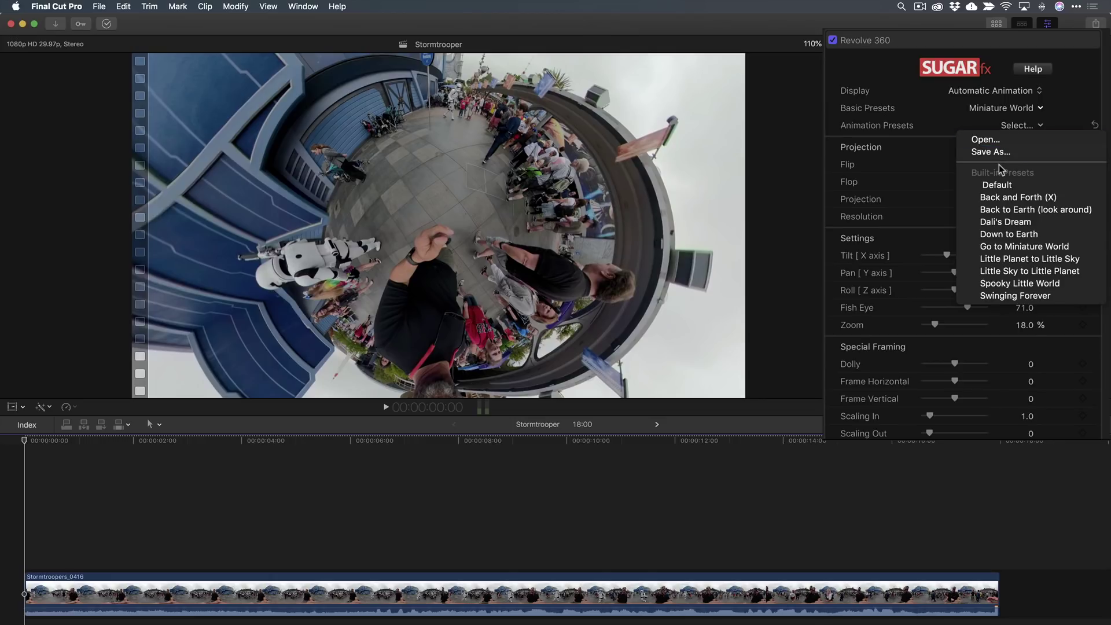
pyautogui.click(992, 238)
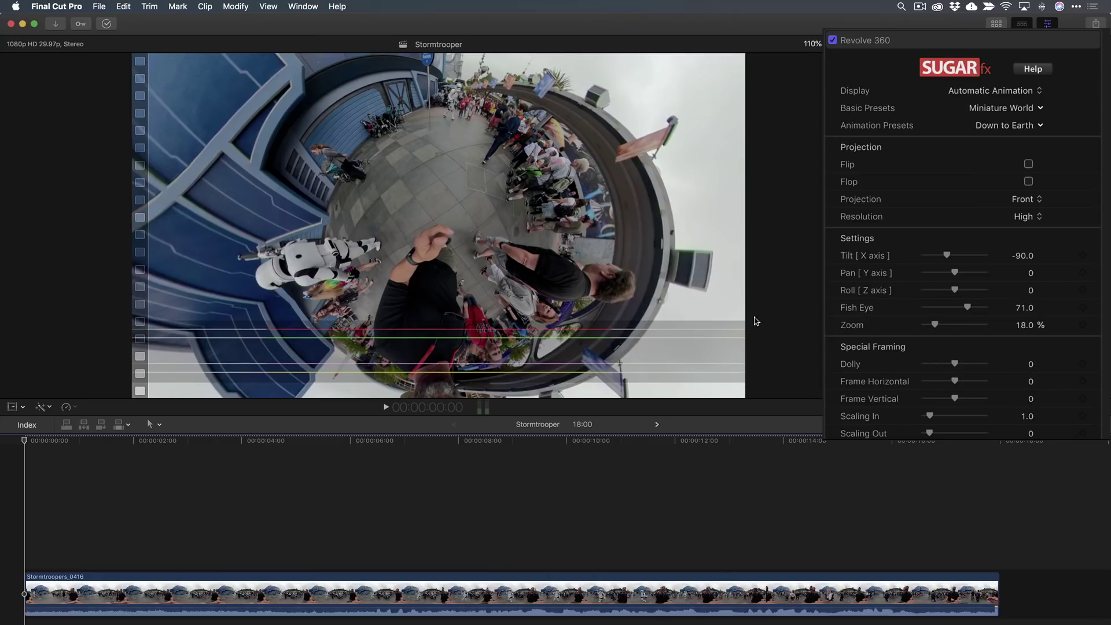
pyautogui.click(187, 483)
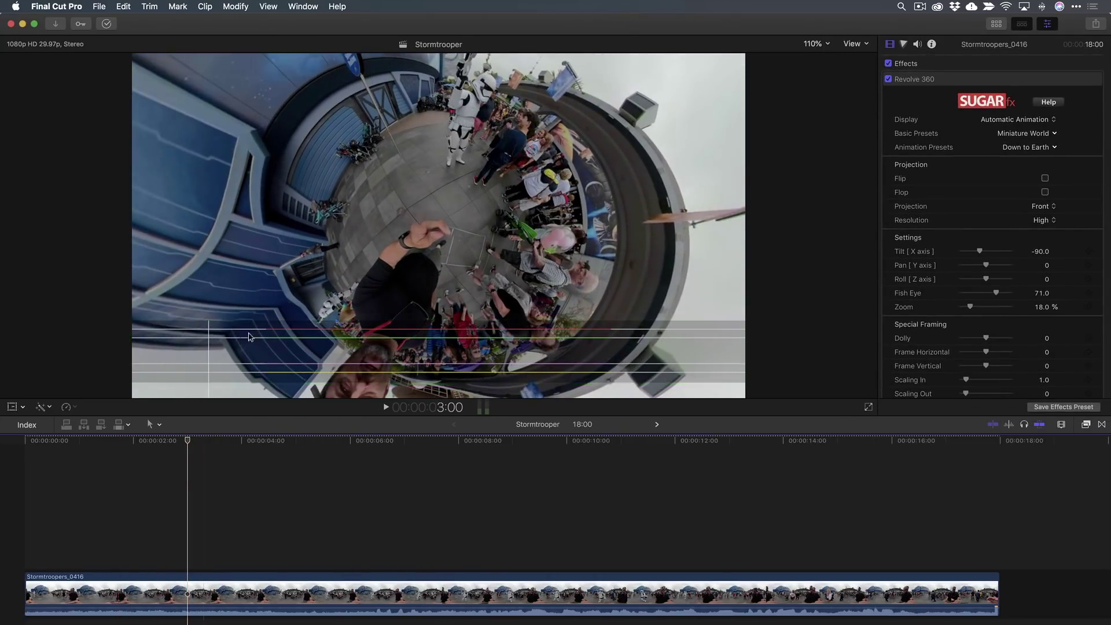
pyautogui.click(26, 481)
pyautogui.press('space')
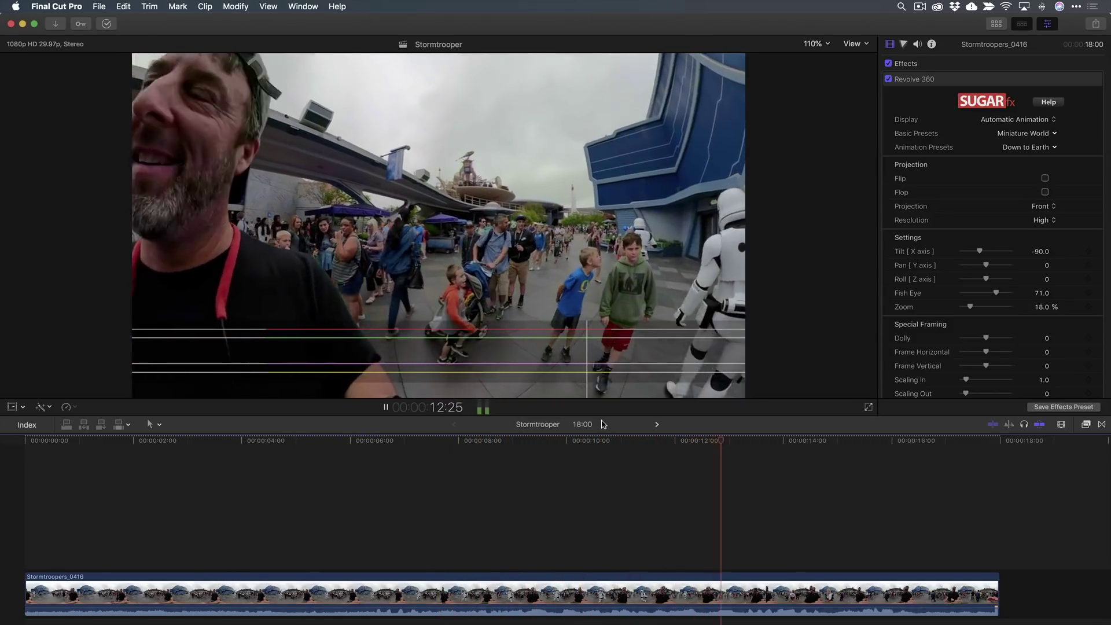
pyautogui.press('space')
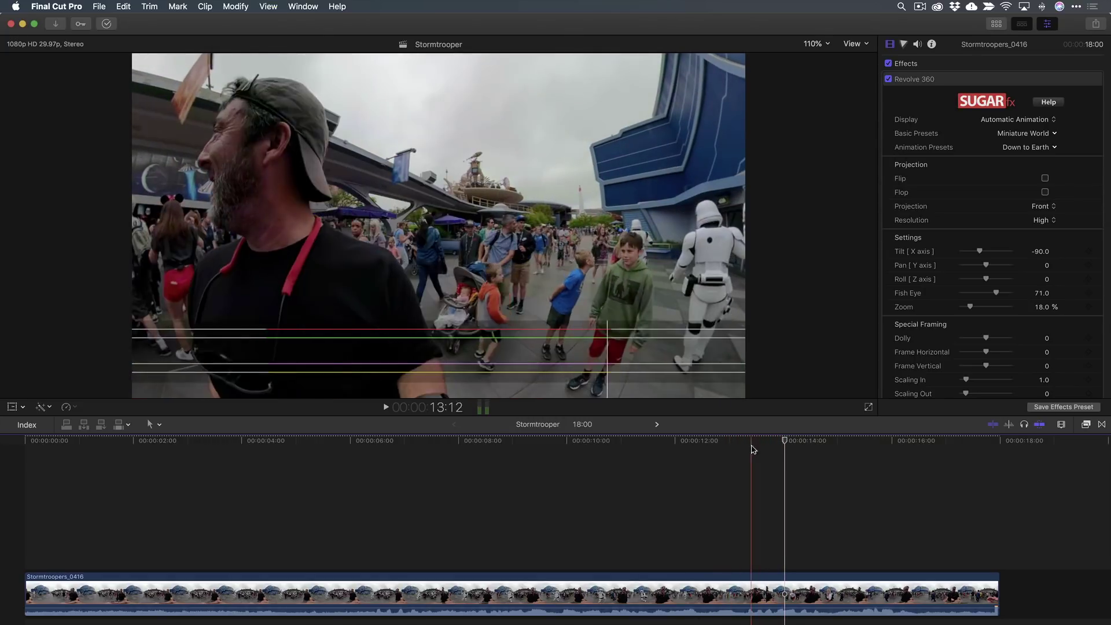
# - Scrub around 4–6 seconds to watch the spin, then scroll to Revolve 360's Animation settings
pyautogui.moveTo(320, 443); pyautogui.dragTo(232, 448)
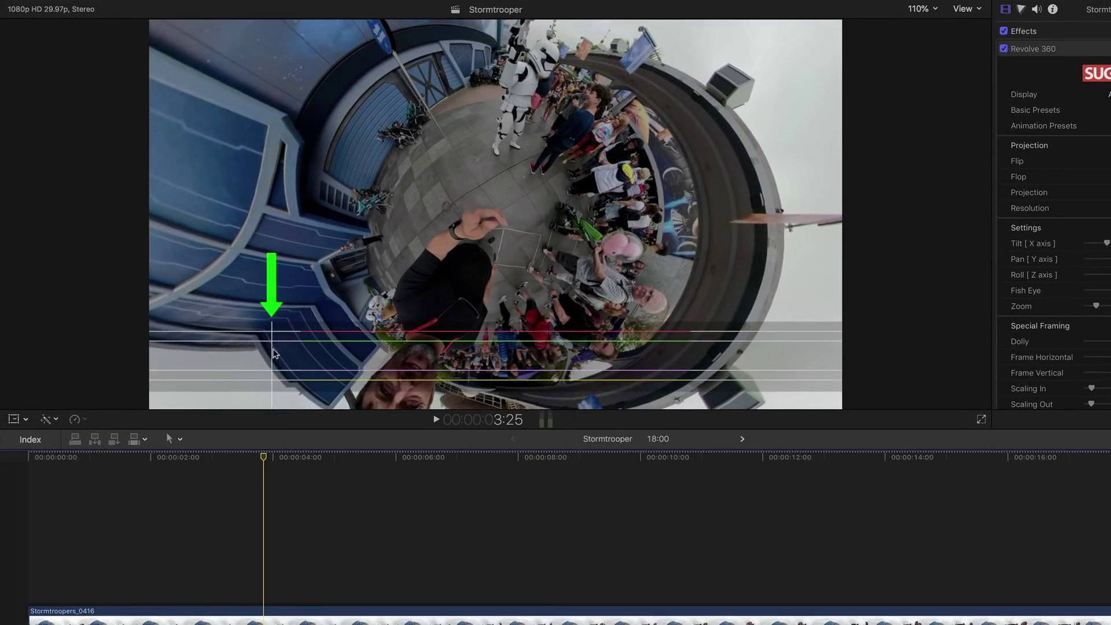
pyautogui.moveTo(264, 457); pyautogui.dragTo(304, 463)
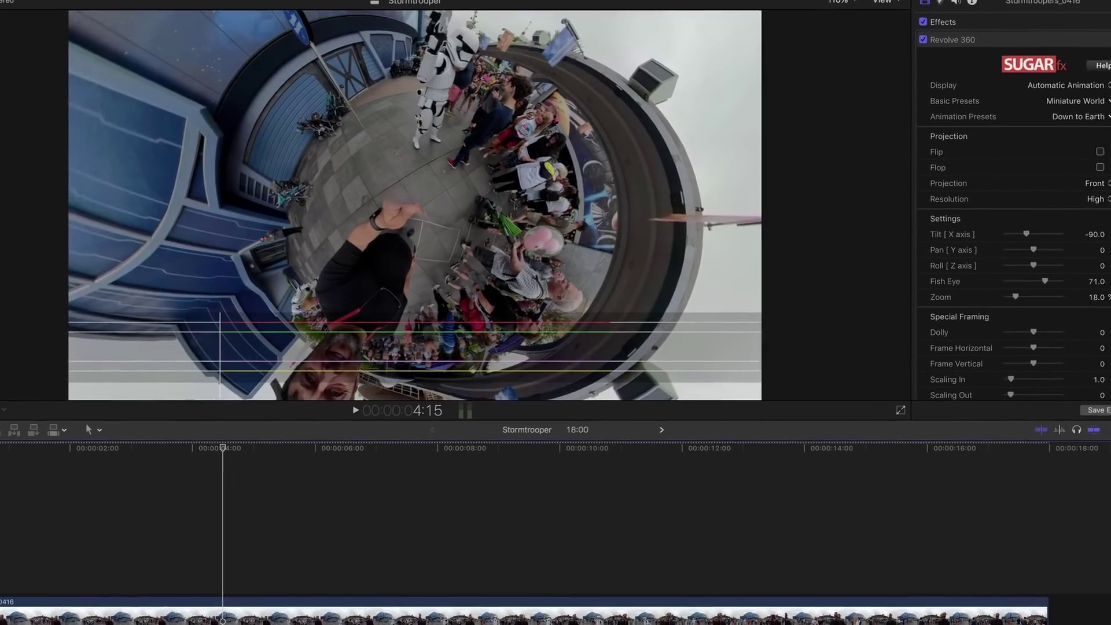
pyautogui.scroll(-5, 1093, 292)
pyautogui.scroll(-10, 1093, 292)
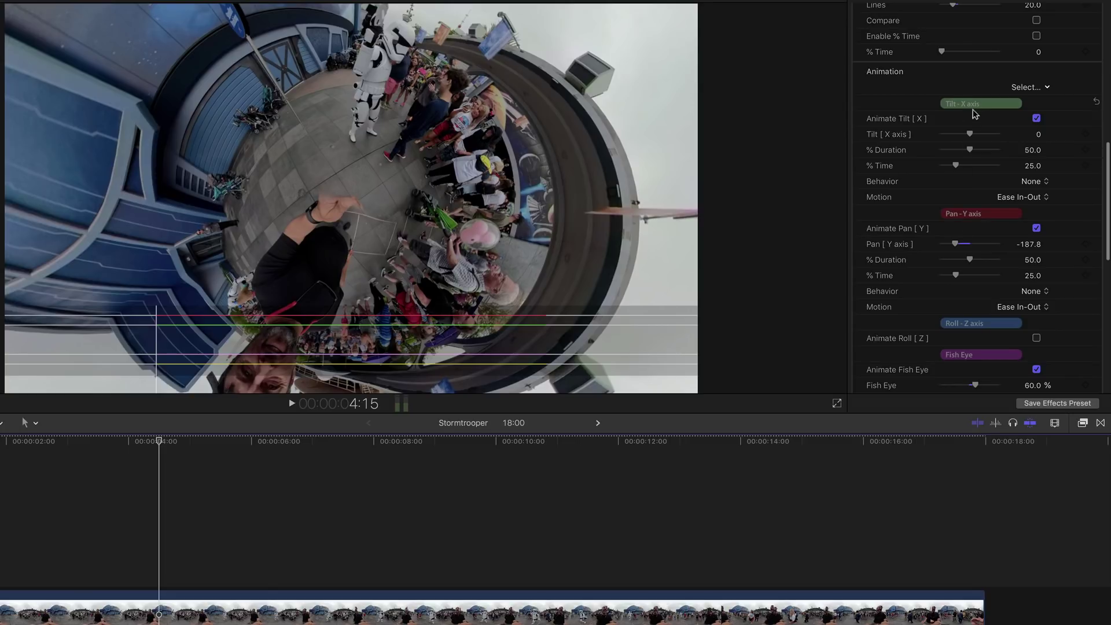
pyautogui.scroll(-8, 971, 110)
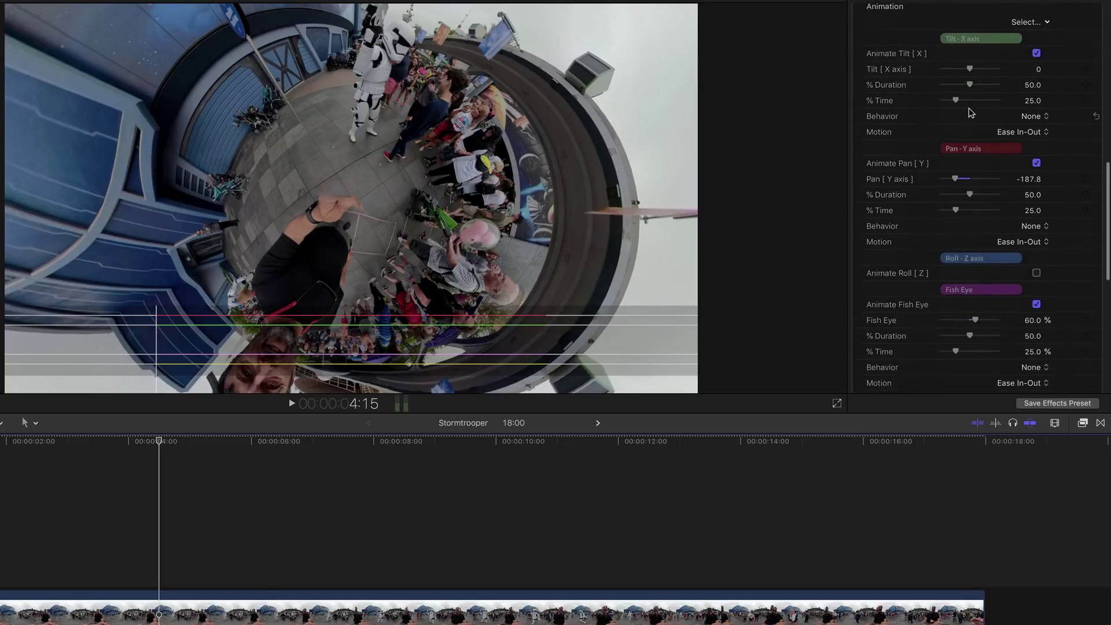
pyautogui.scroll(-2, 971, 123)
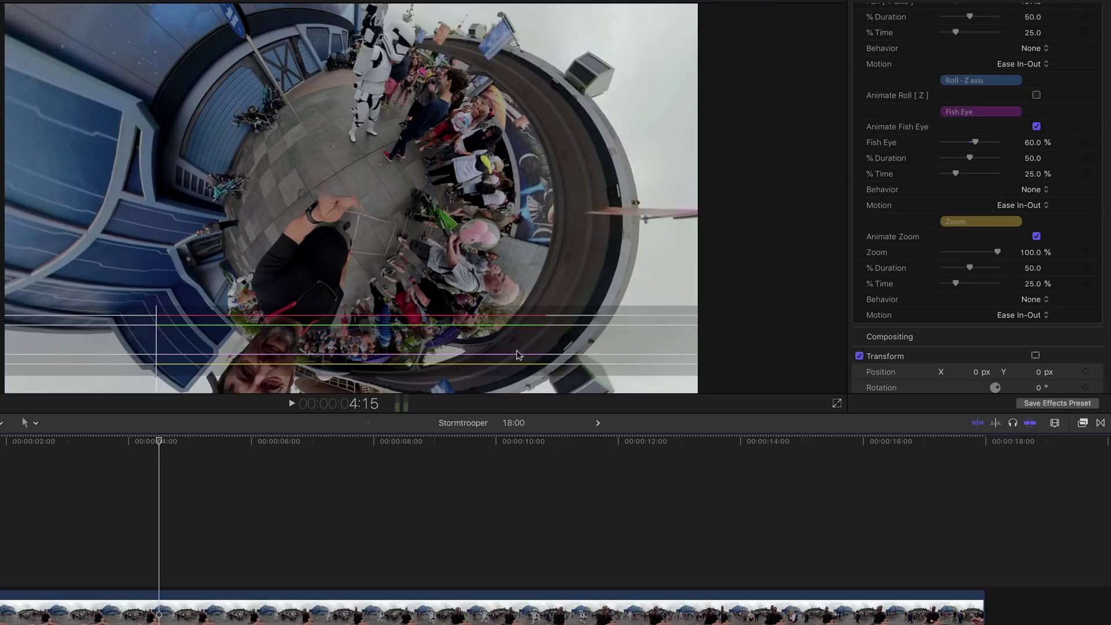
# - Turn off the Zoom, Fish Eye and Tilt animations in Revolve 360
pyautogui.click(1037, 236)
pyautogui.click(1037, 126)
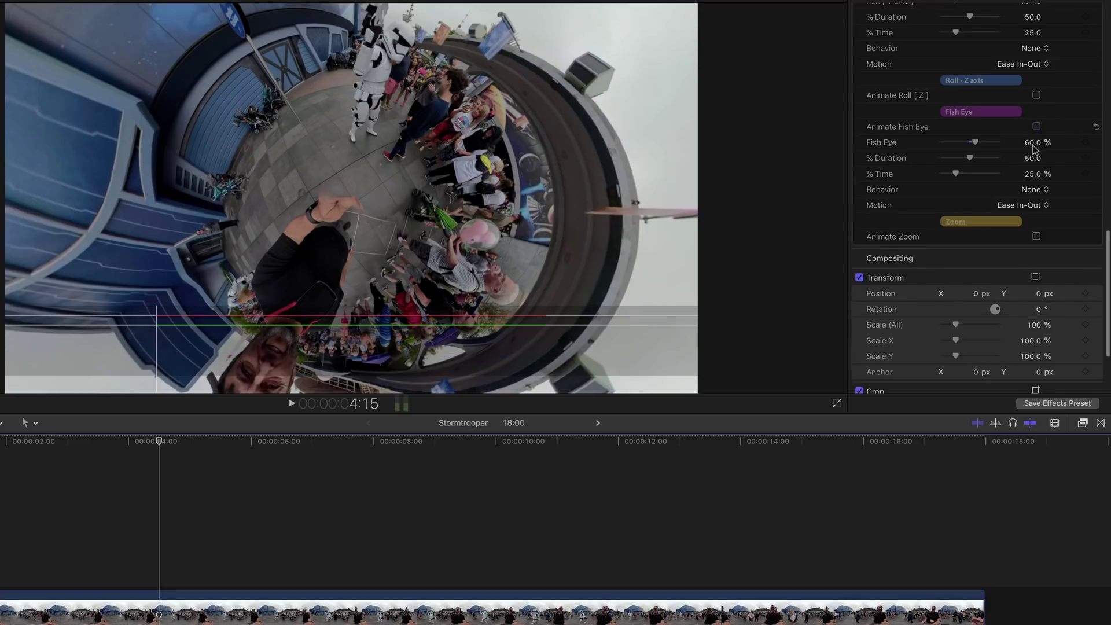
pyautogui.scroll(5, 1036, 149)
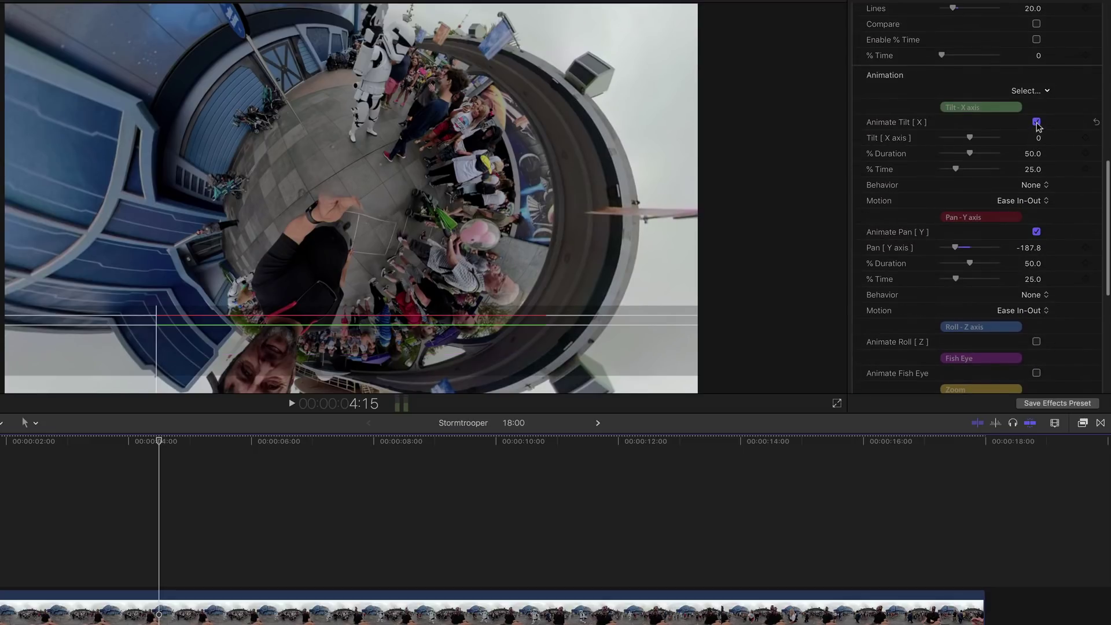
pyautogui.click(1037, 122)
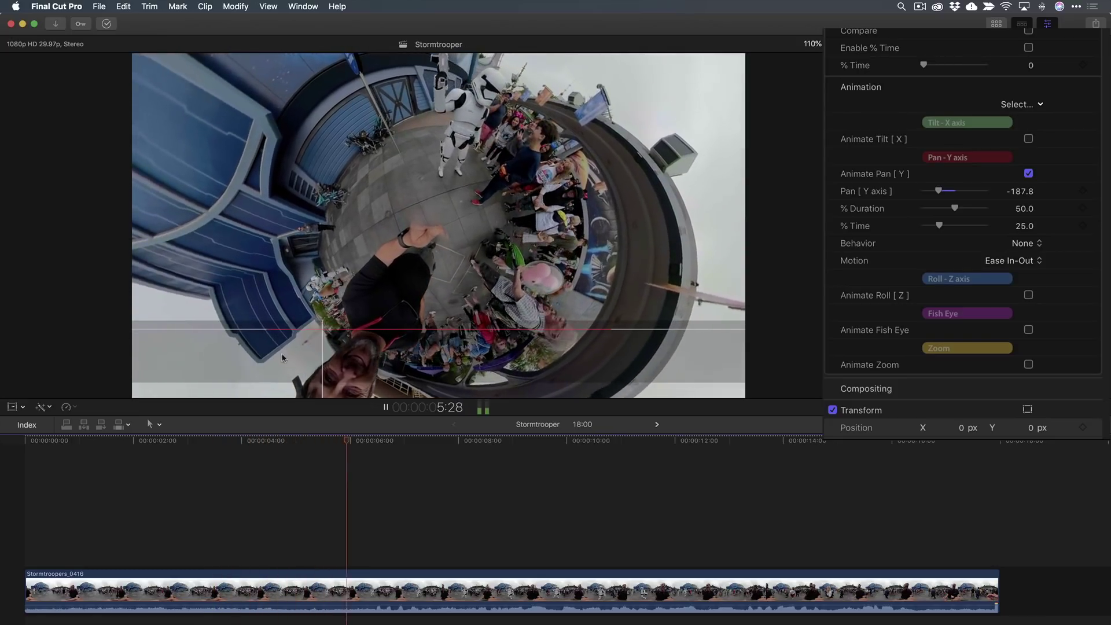
pyautogui.press('space')
# - Set the Pan animation's % Time to 0 and replay the clip from the start
pyautogui.click(310, 443)
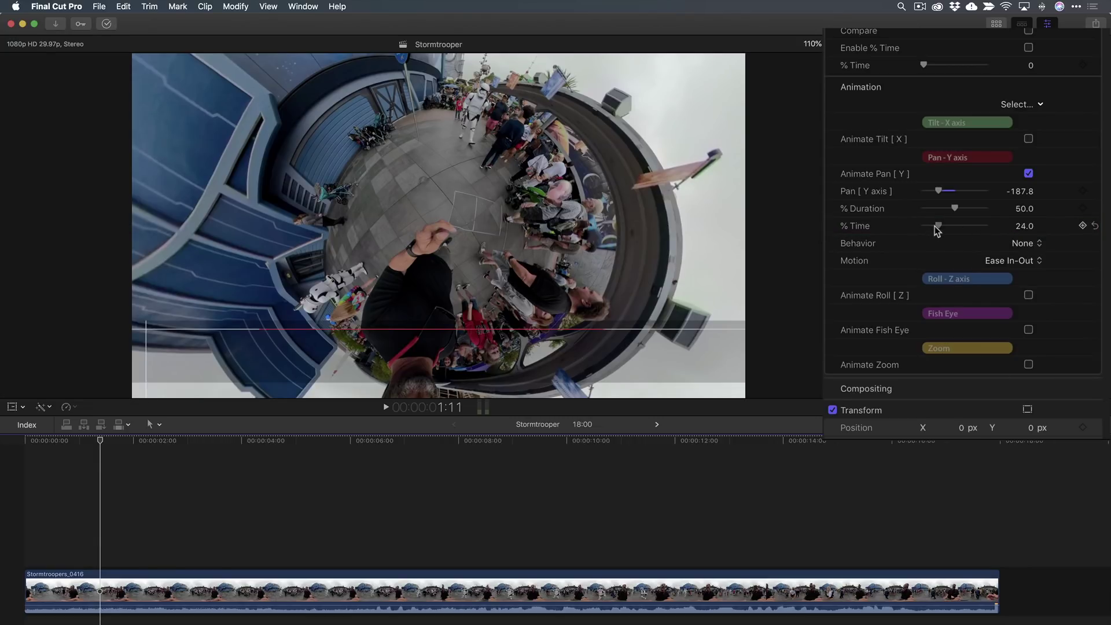
pyautogui.moveTo(934, 227); pyautogui.dragTo(920, 230)
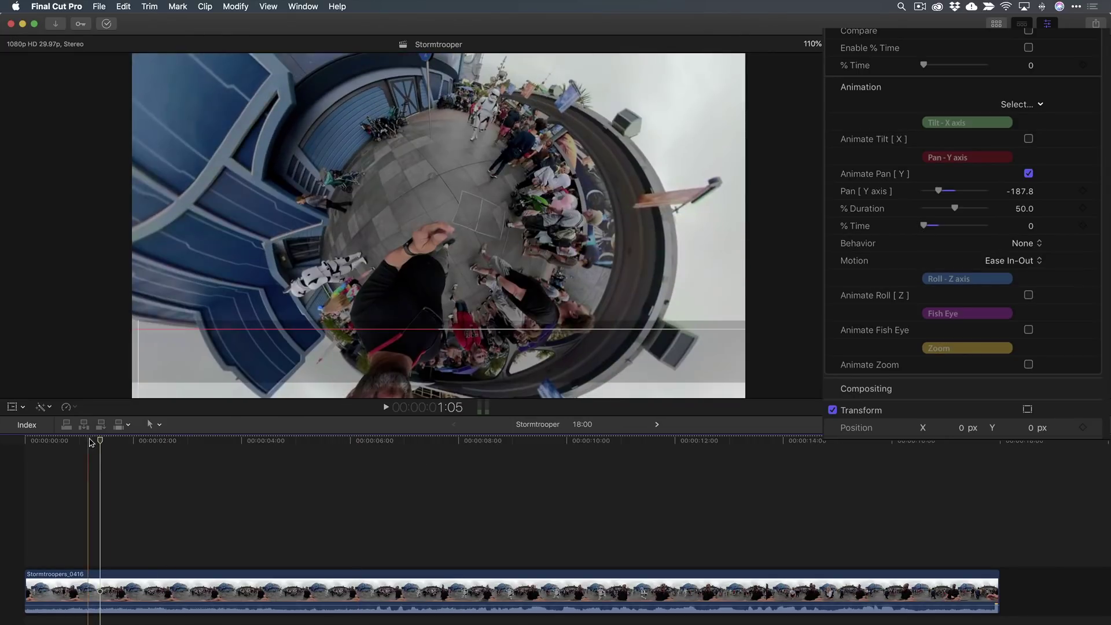
pyautogui.press('Home')
pyautogui.press('space')
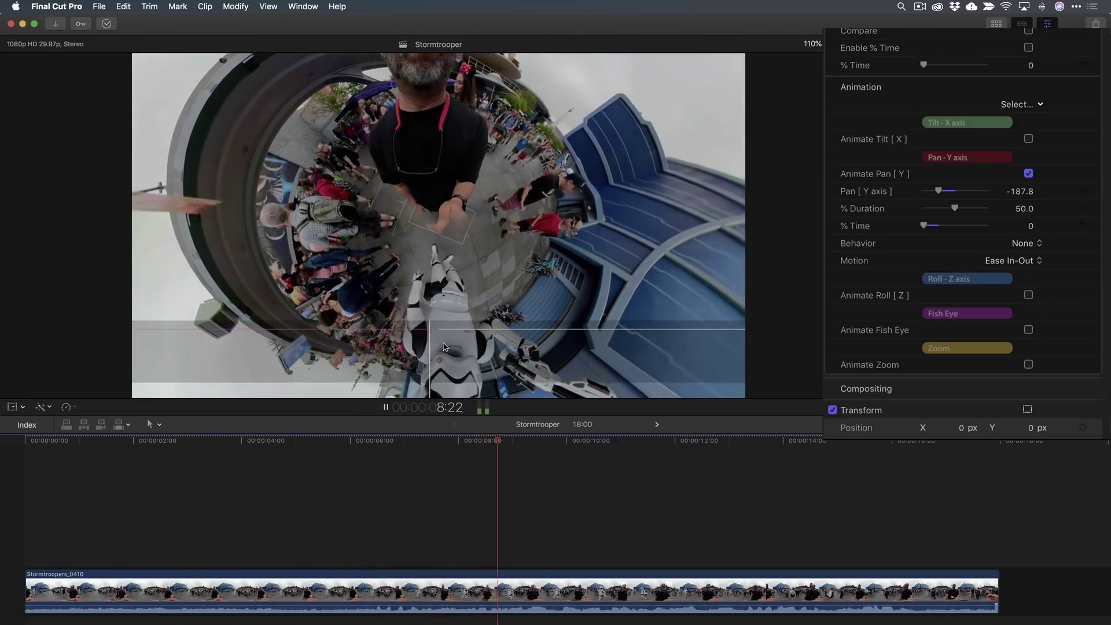
pyautogui.press('space')
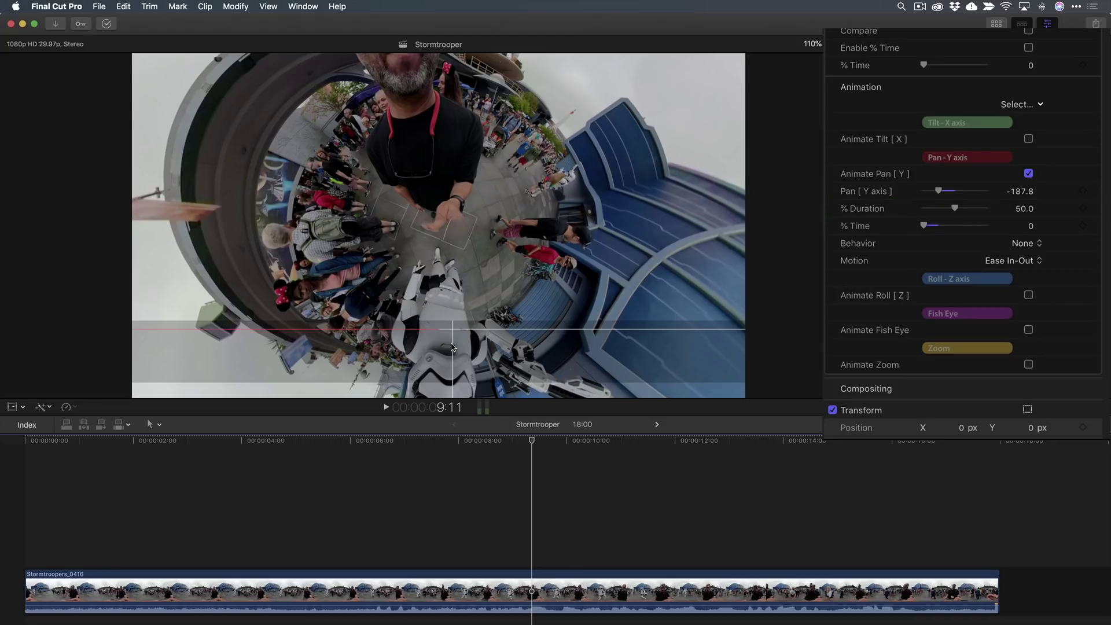
# - Re-enable Animate Tilt with % Time 35 and % Duration 17, scrubbing and playing to preview
pyautogui.click(1029, 139)
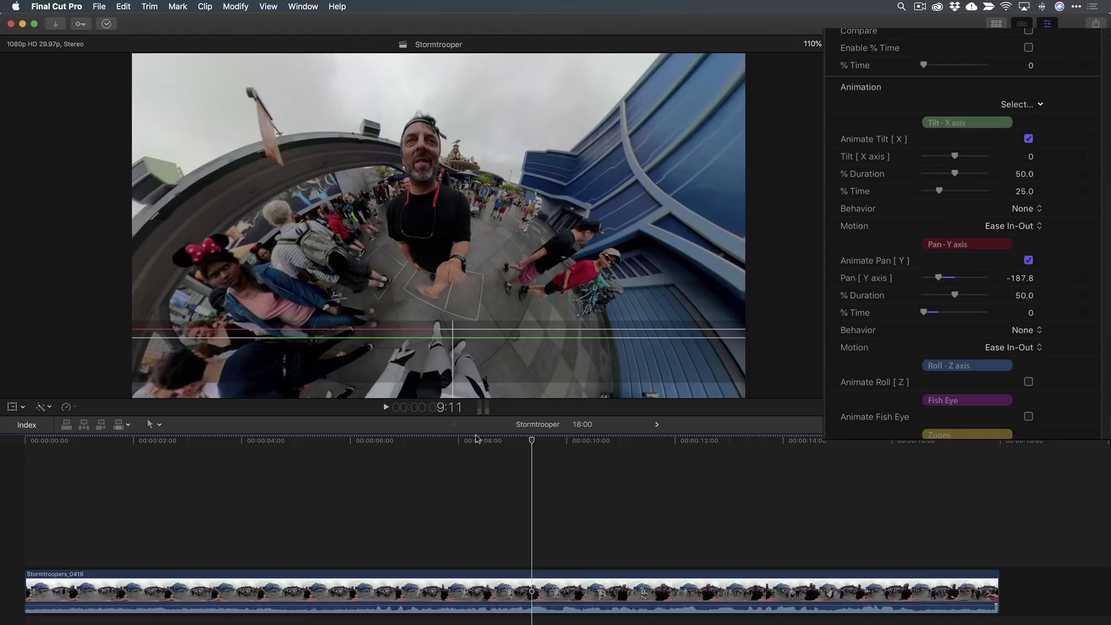
pyautogui.moveTo(534, 441); pyautogui.dragTo(366, 447)
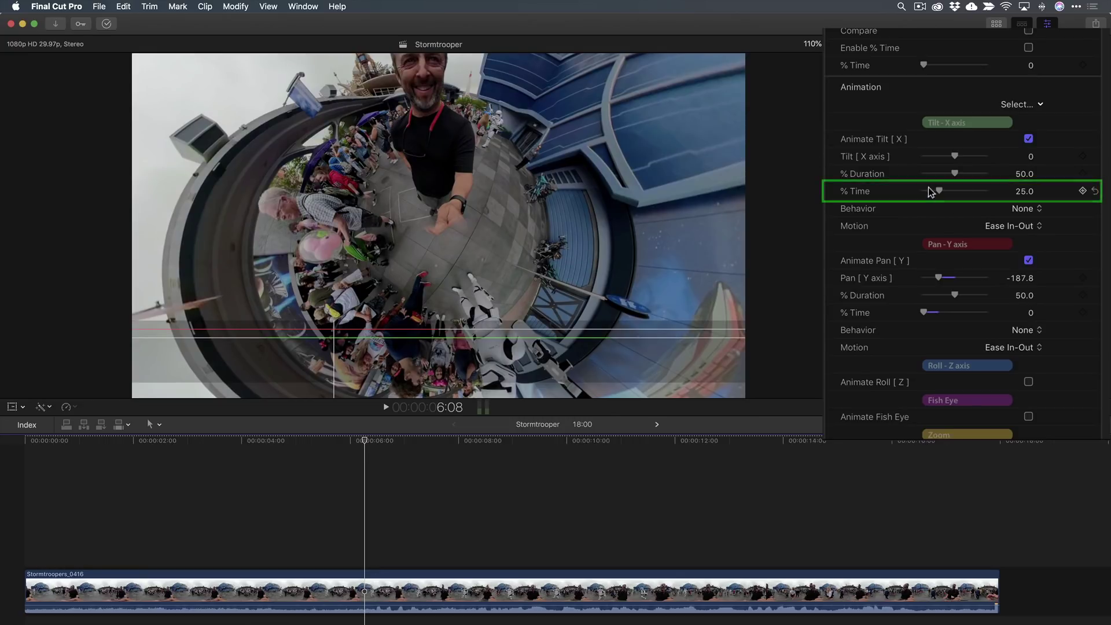
pyautogui.moveTo(943, 194); pyautogui.dragTo(948, 194)
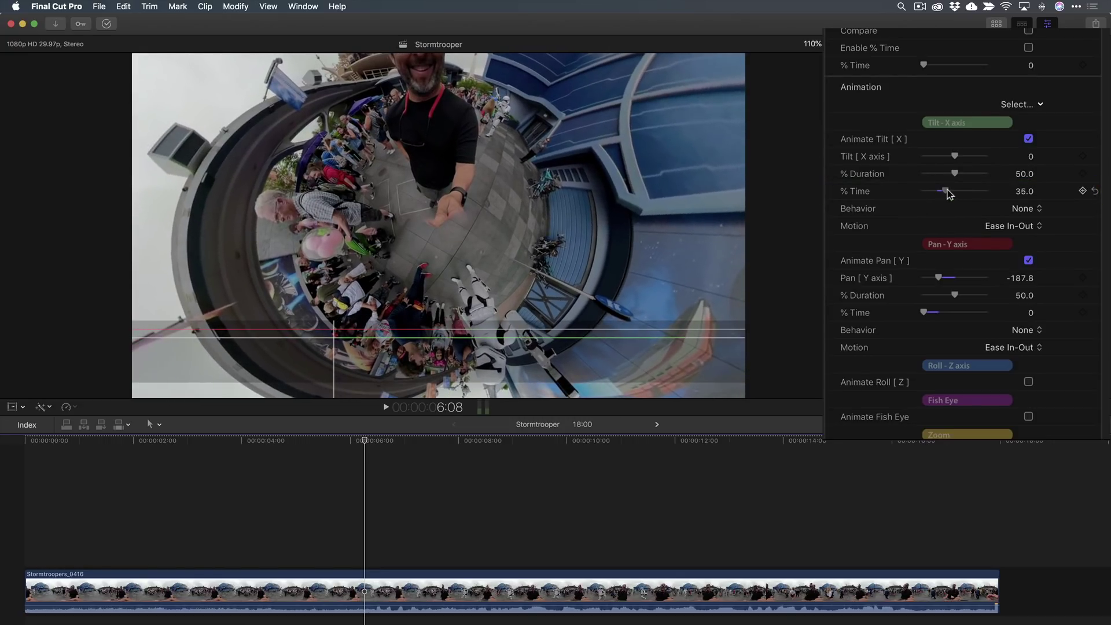
pyautogui.moveTo(427, 446); pyautogui.dragTo(514, 451)
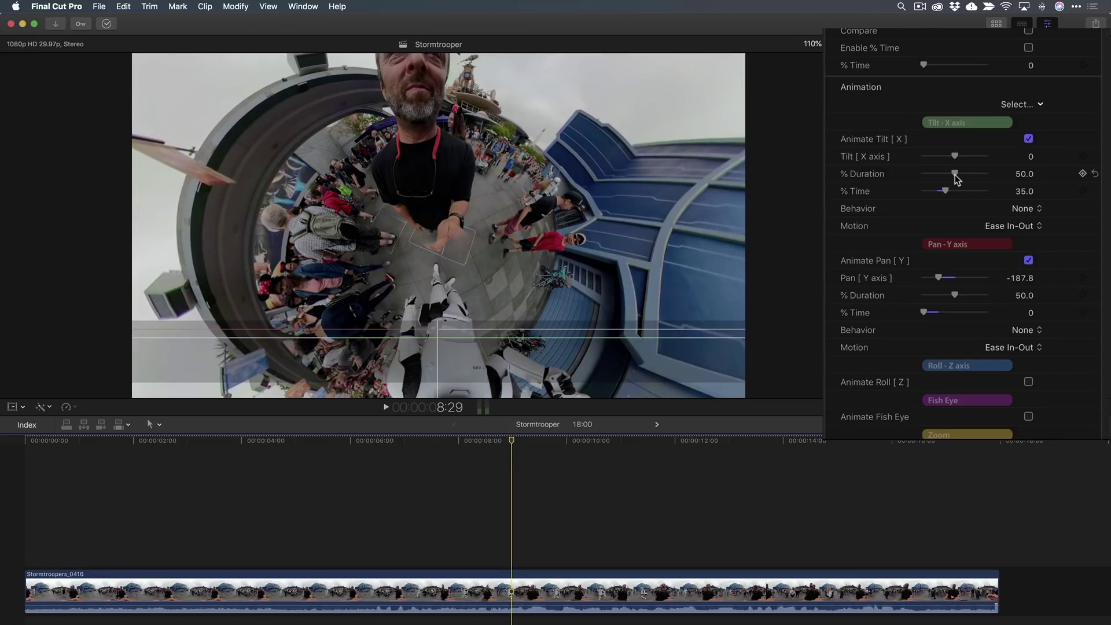
pyautogui.moveTo(955, 175); pyautogui.dragTo(933, 180)
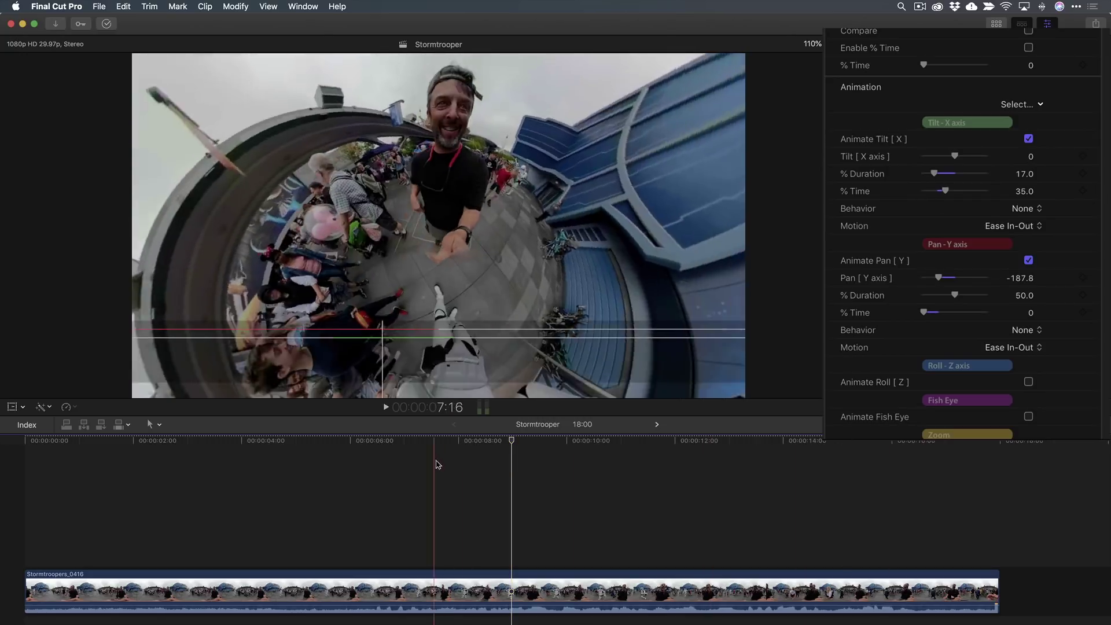
pyautogui.click(388, 452)
pyautogui.moveTo(389, 452); pyautogui.dragTo(192, 454)
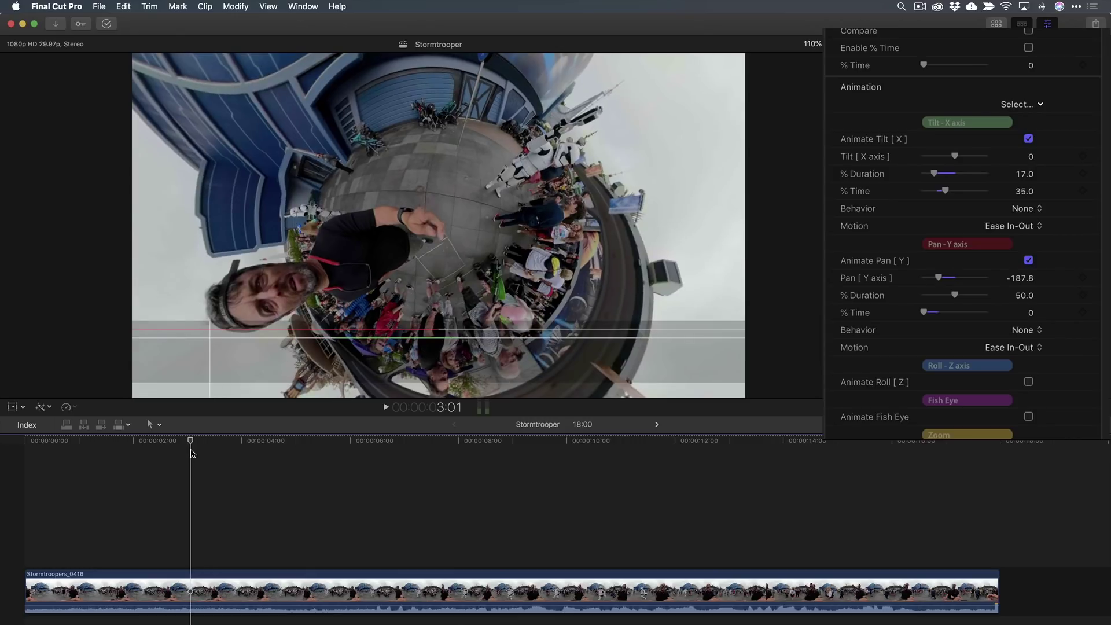
pyautogui.press('space')
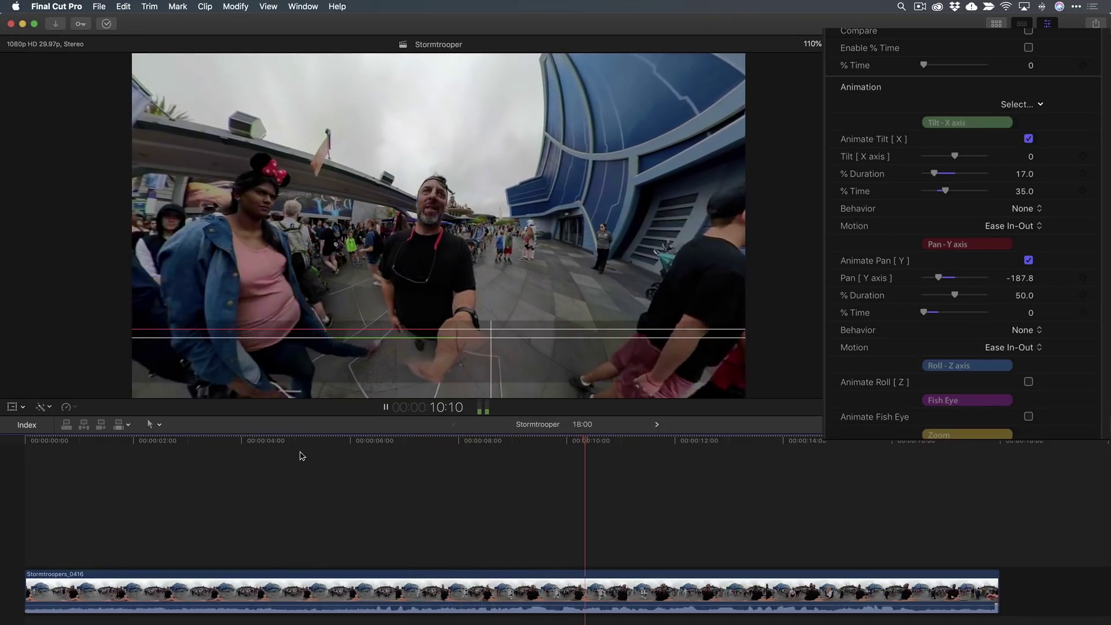
# - Re-enable the Fish Eye (60%) and Zoom (100%) animations, then play from the start
pyautogui.scroll(-5, 986, 293)
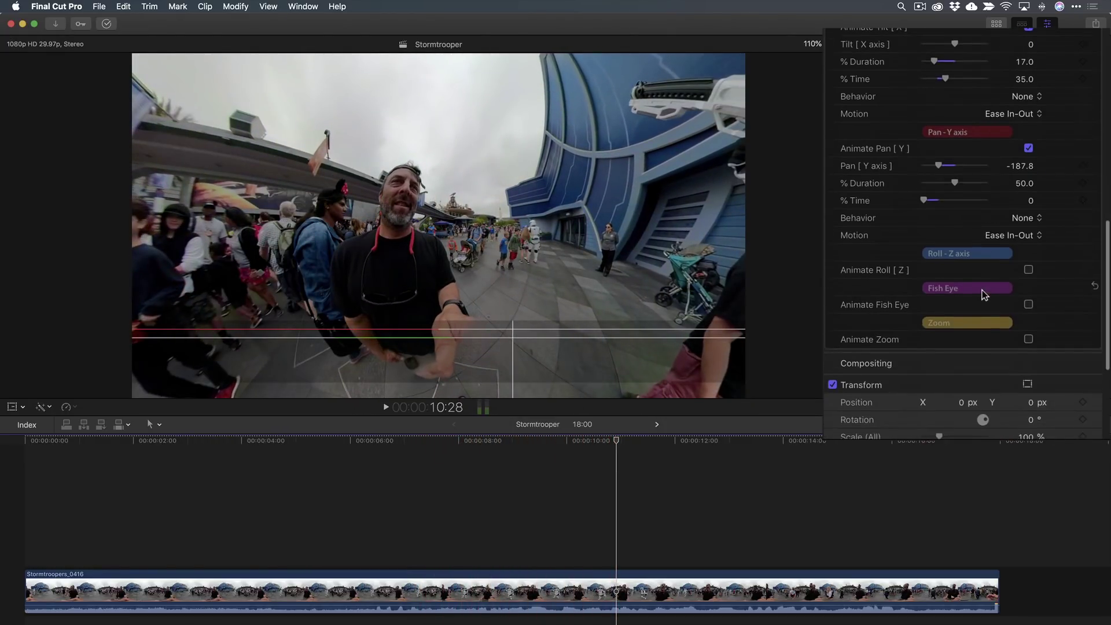
pyautogui.click(1028, 284)
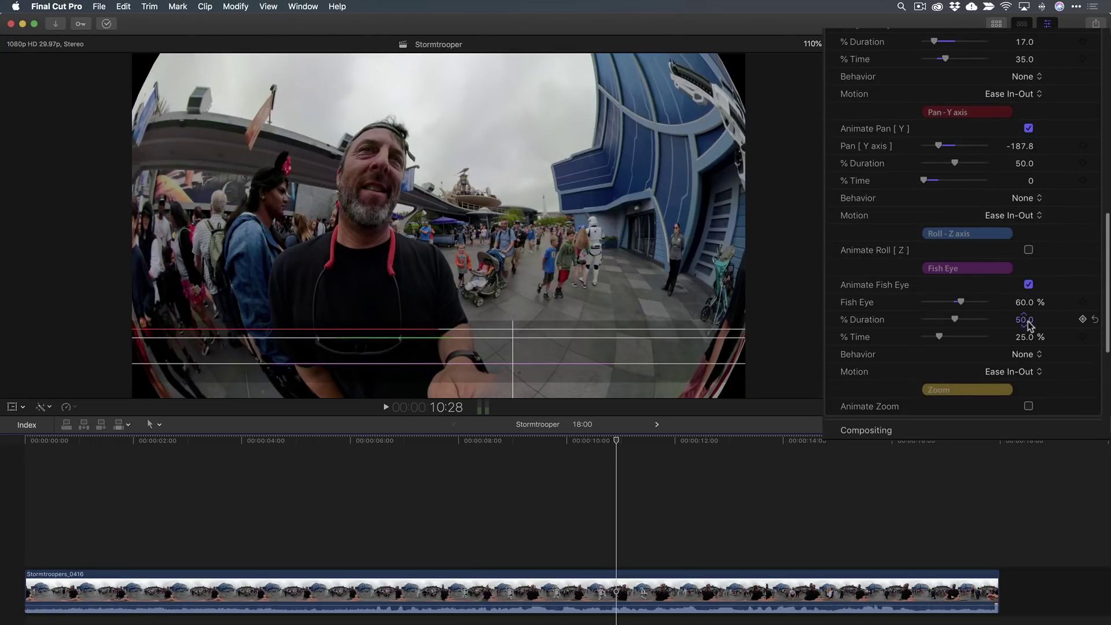
pyautogui.click(1029, 406)
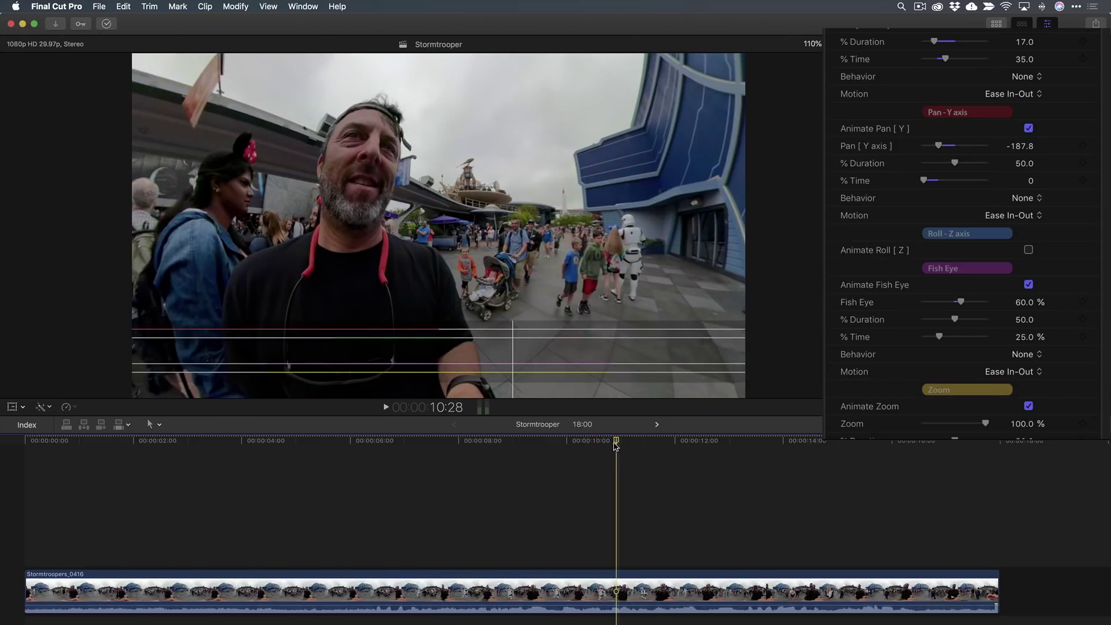
pyautogui.click(311, 485)
pyautogui.press('Home')
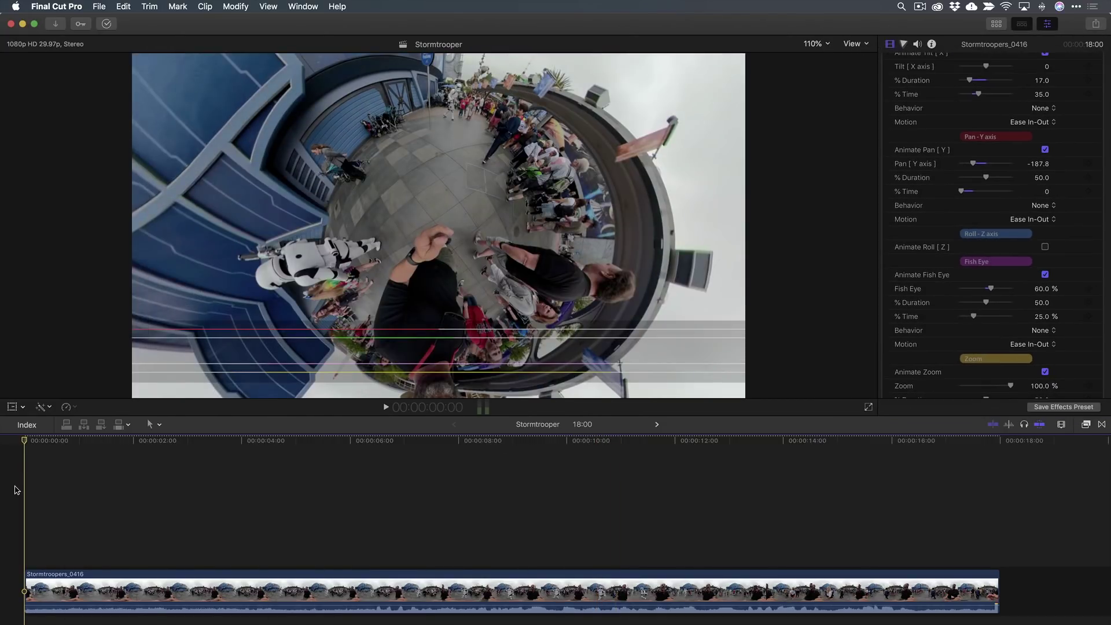
pyautogui.press('space')
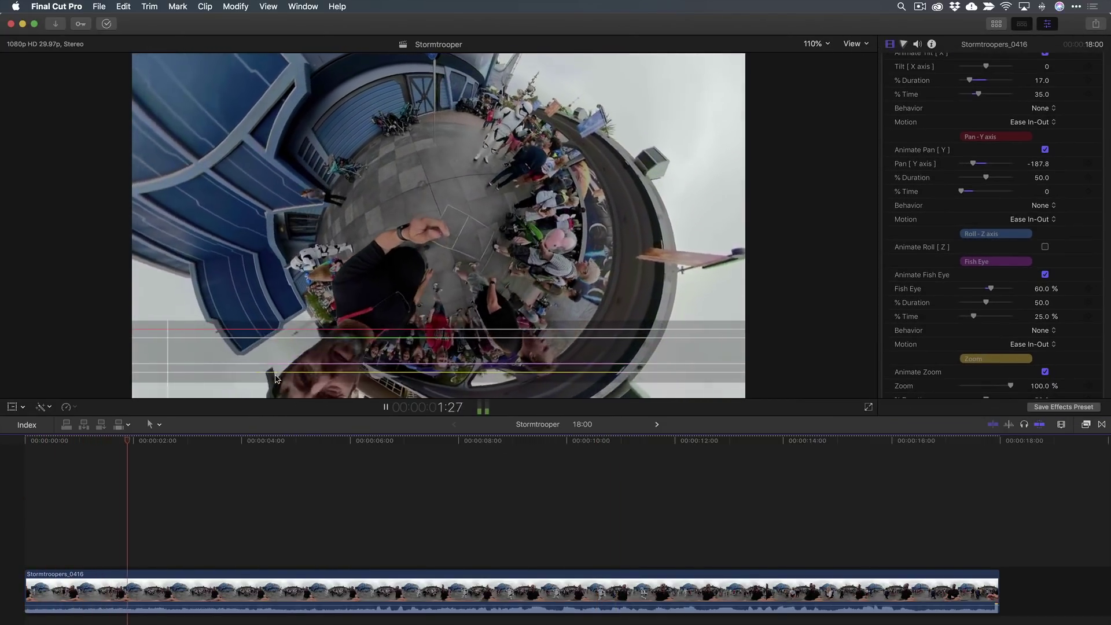